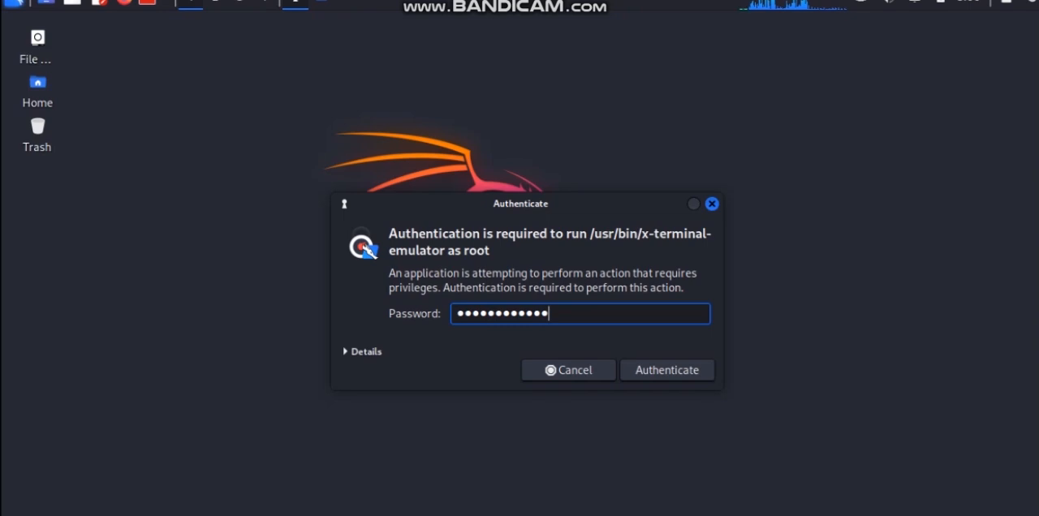
Clear the password field, enter the account password again and authenticate to open the root terminal
key(BackSpace)
key(BackSpace)
key(BackSpace)
key(BackSpace)
key(BackSpace)
key(BackSpace)
key(BackSpace)
key(BackSpace)
key(BackSpace)
key(BackSpace)
key(BackSpace)
key(BackSpace)
key(BackSpace)
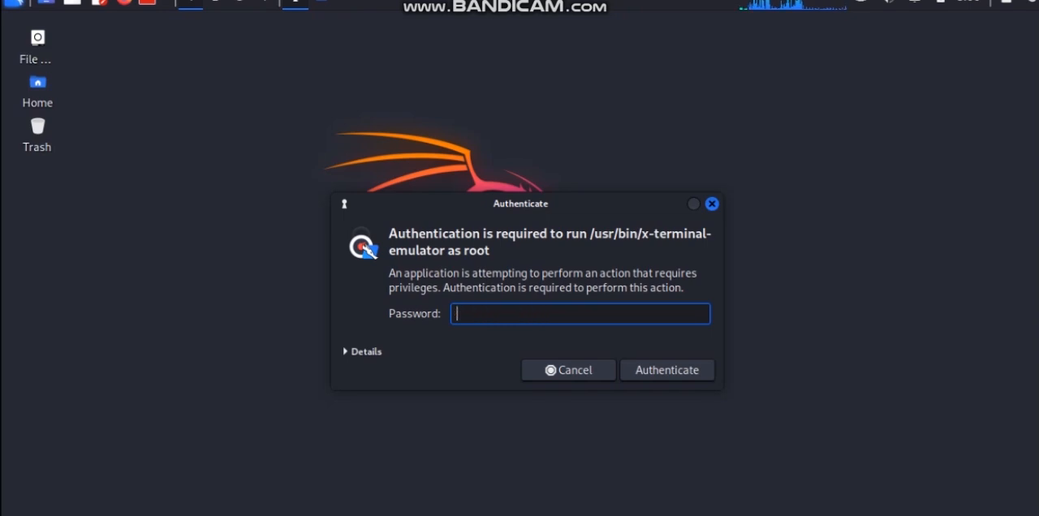
text(•••••••••••••)
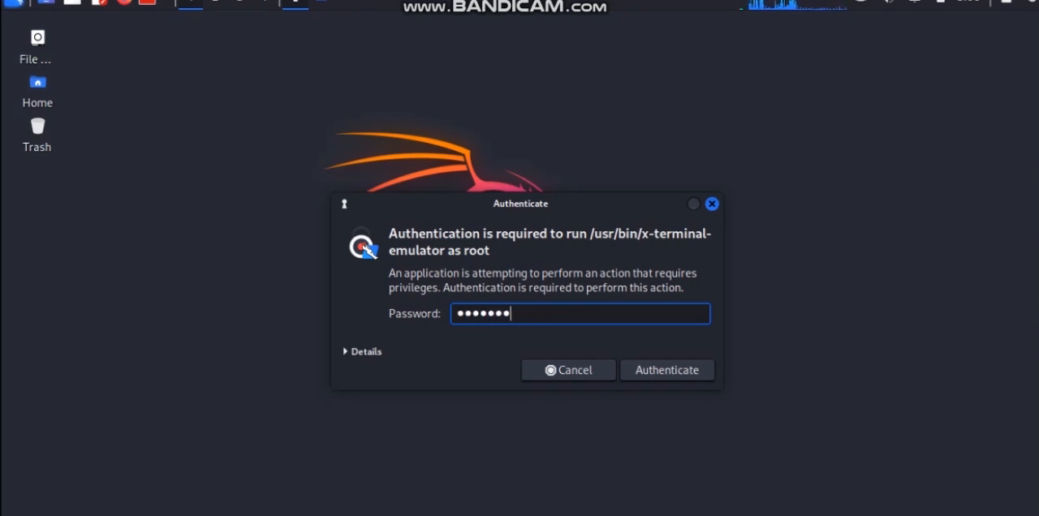
text(•••••••)
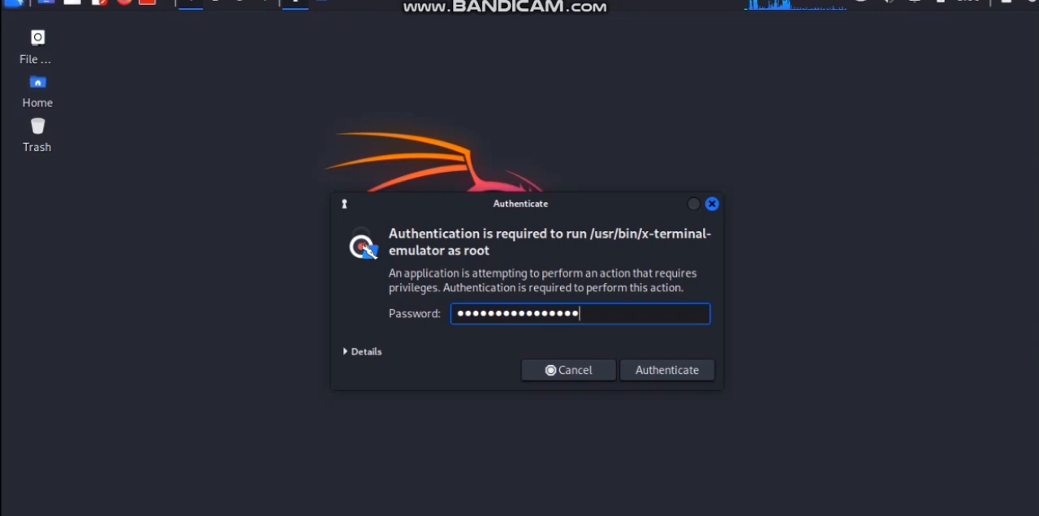
key(Return)
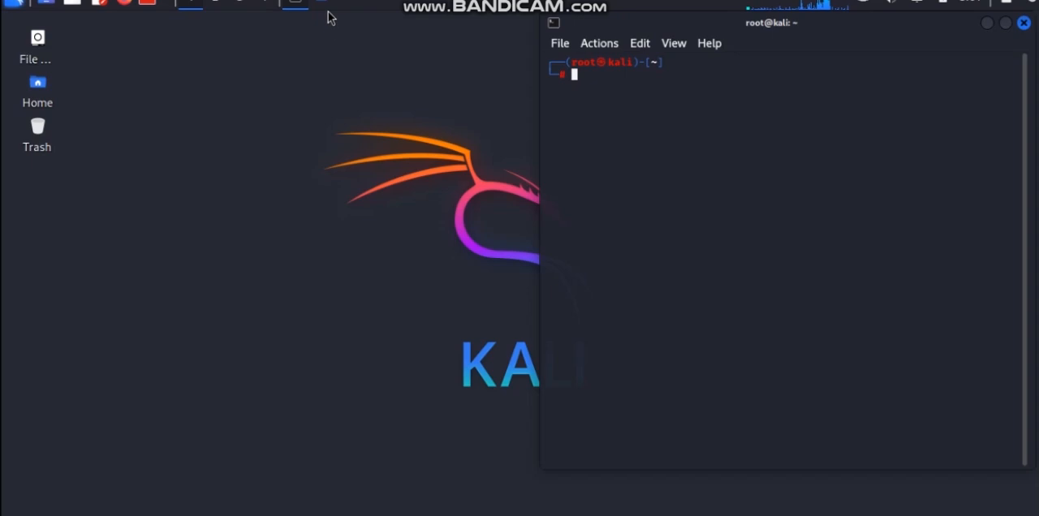
Open the home directory's Downloads folder in the file manager and select the juice-shop-17.0.0_node18_linux_x64.tgz archive
click(70, 7)
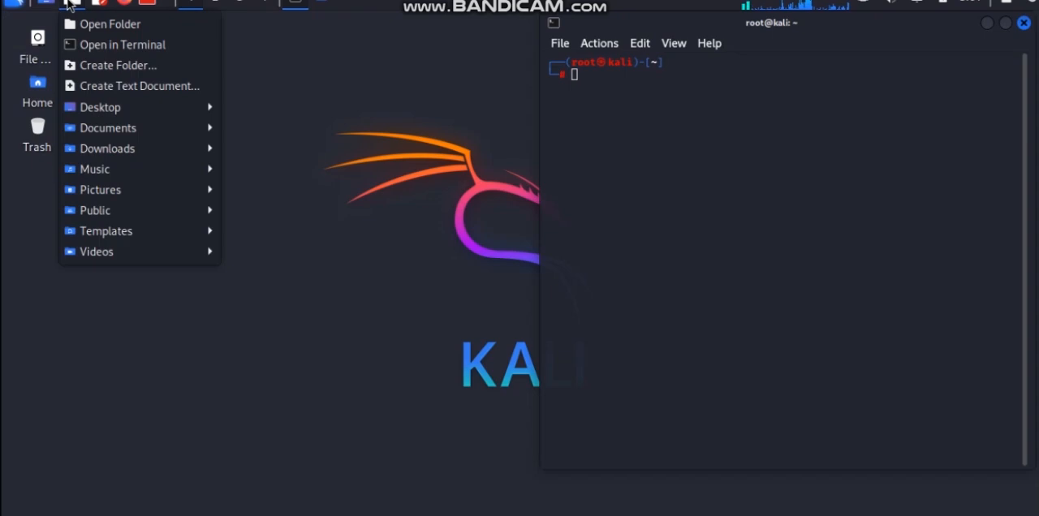
click(110, 25)
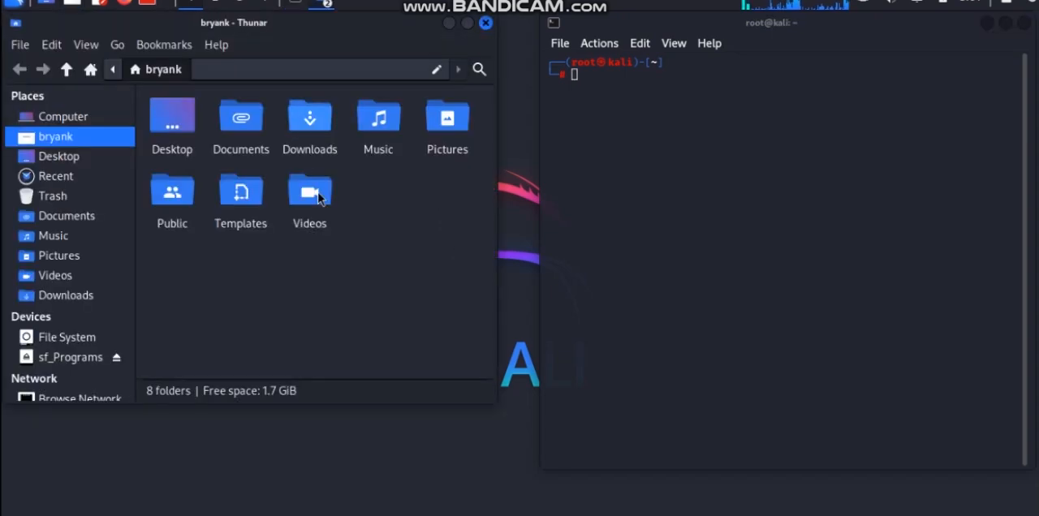
double_click(304, 116)
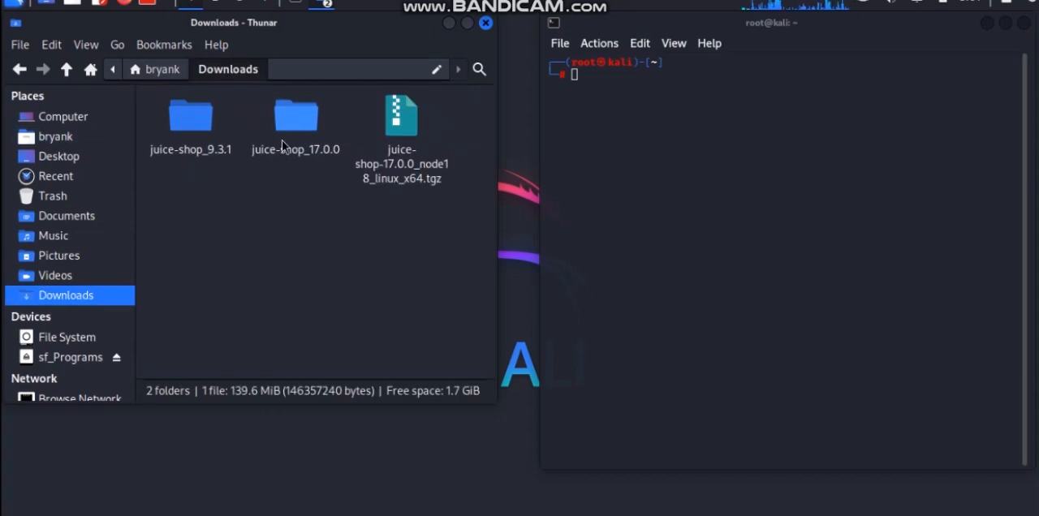
click(389, 125)
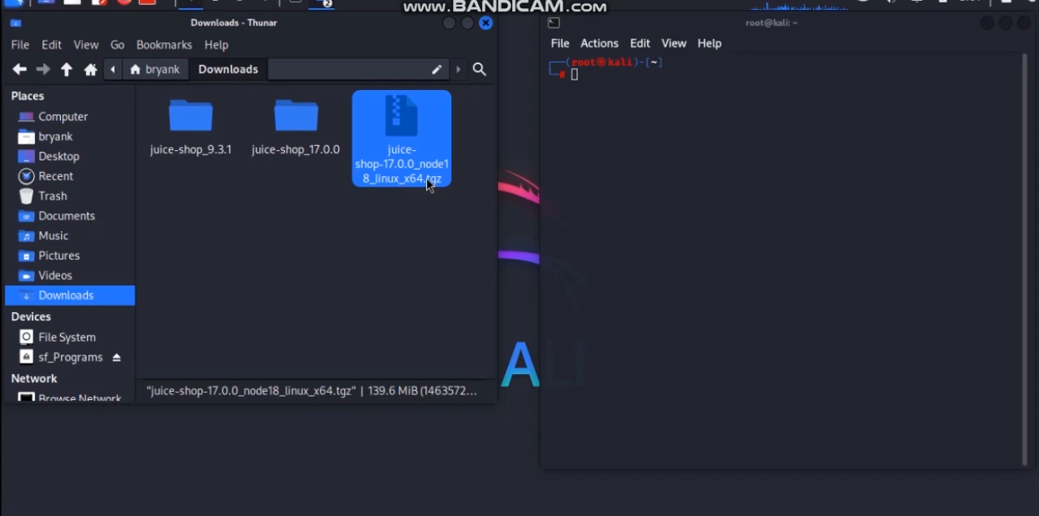
Reveal the full path of the Downloads folder and change the root terminal's working directory to it with cd
click(594, 82)
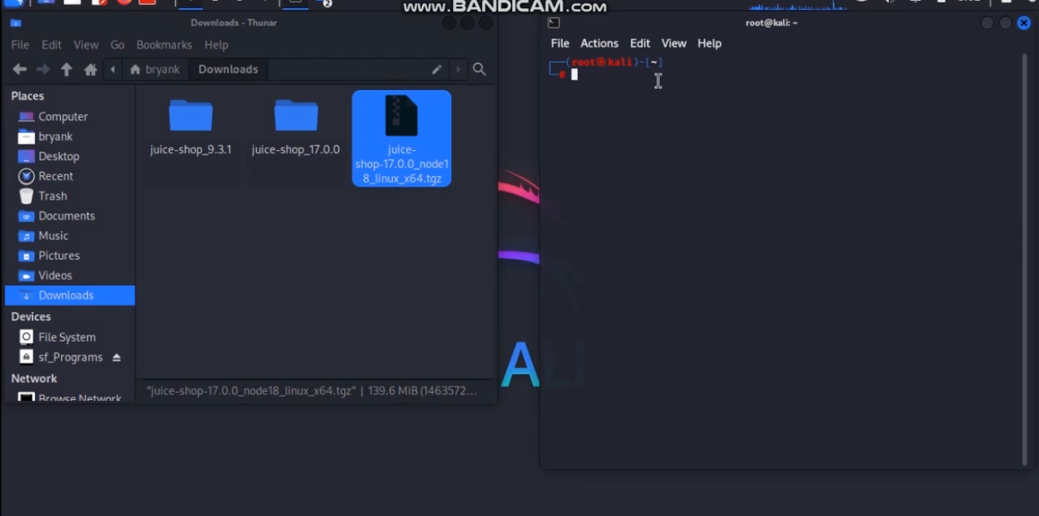
click(298, 72)
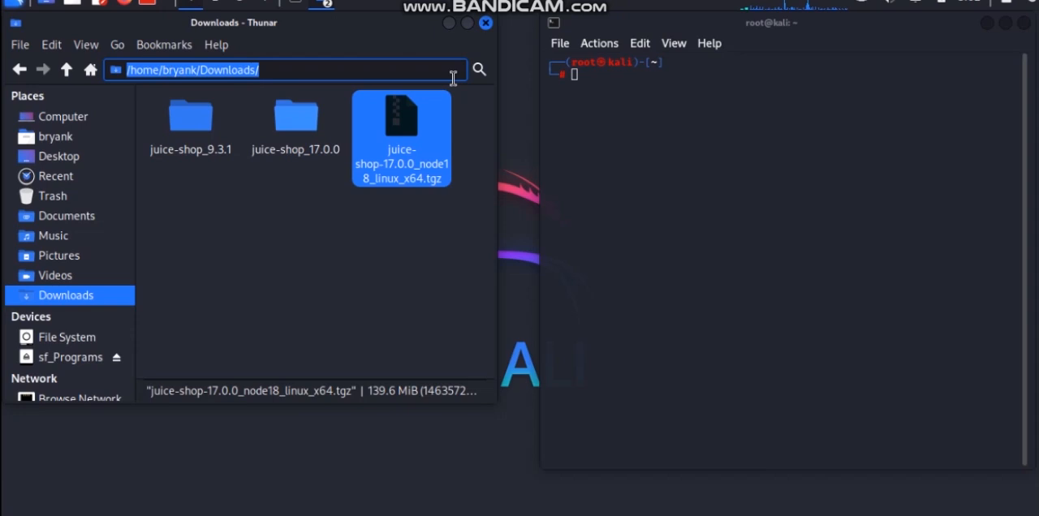
click(602, 76)
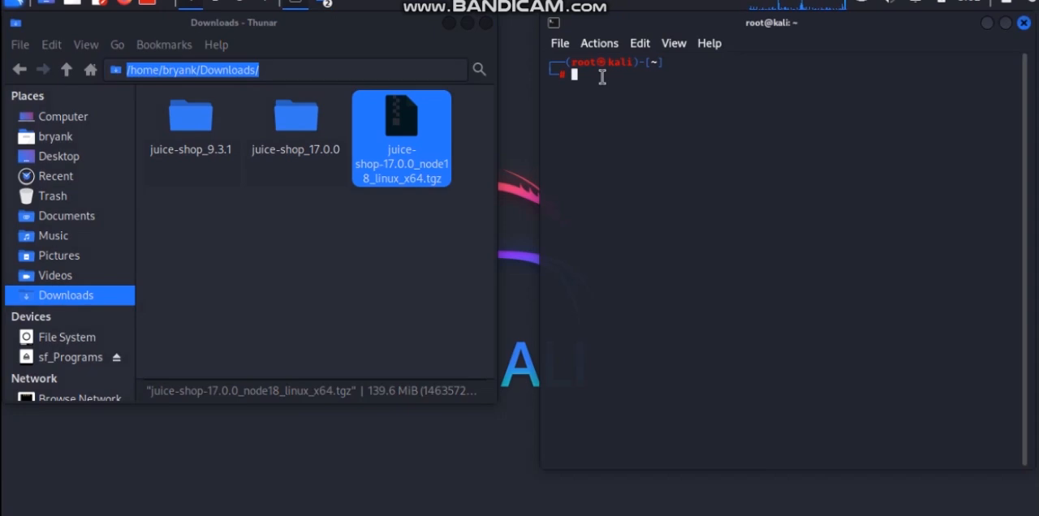
text(cd )
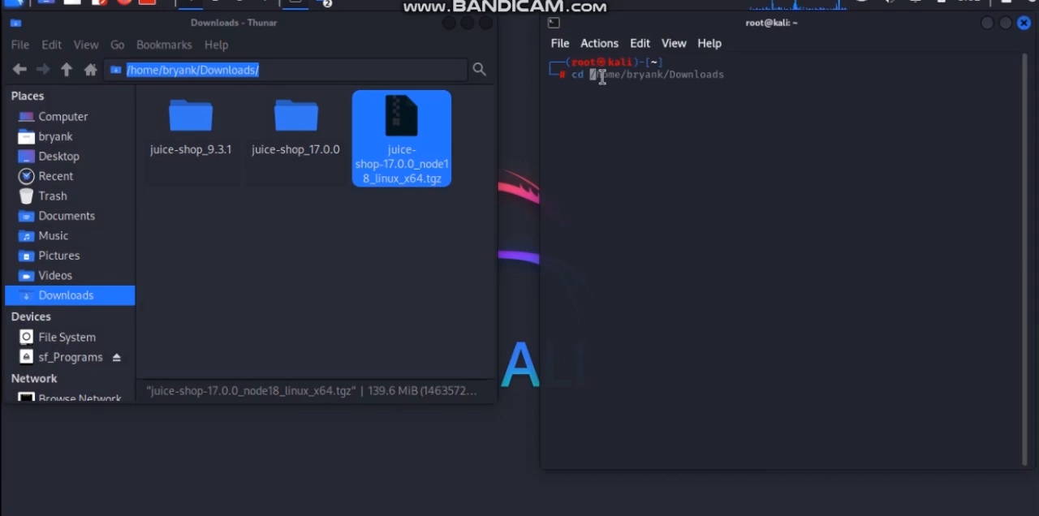
text(/home/bryank/D)
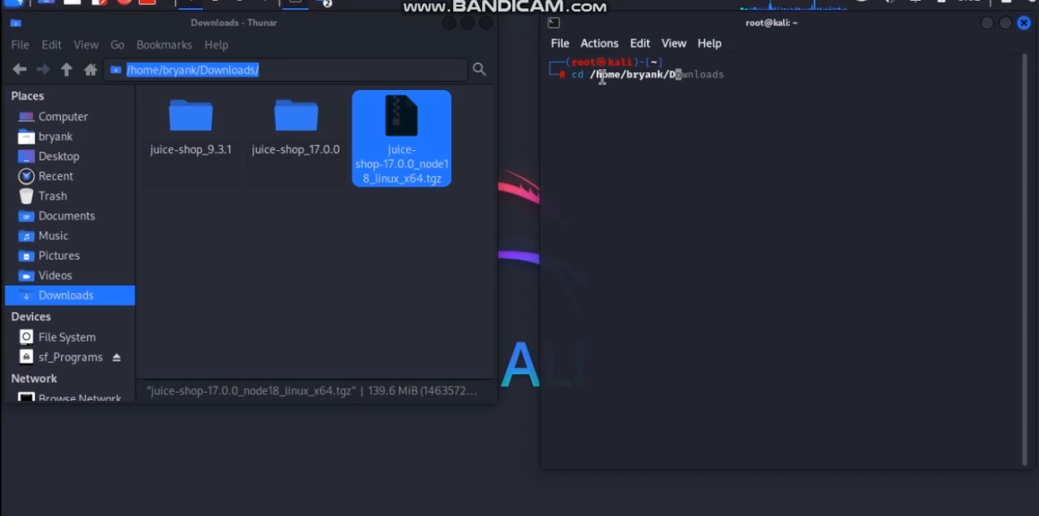
text(ownloads)
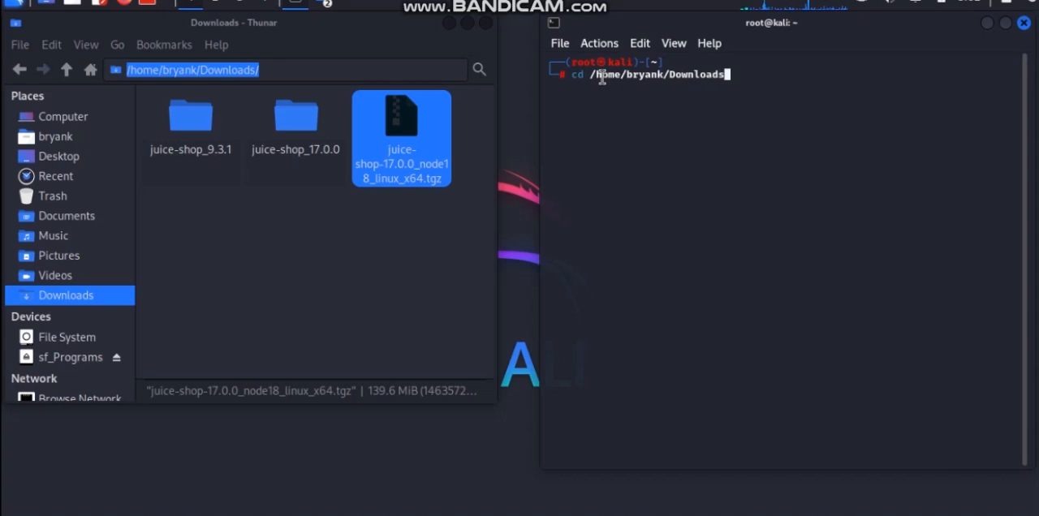
key(Return)
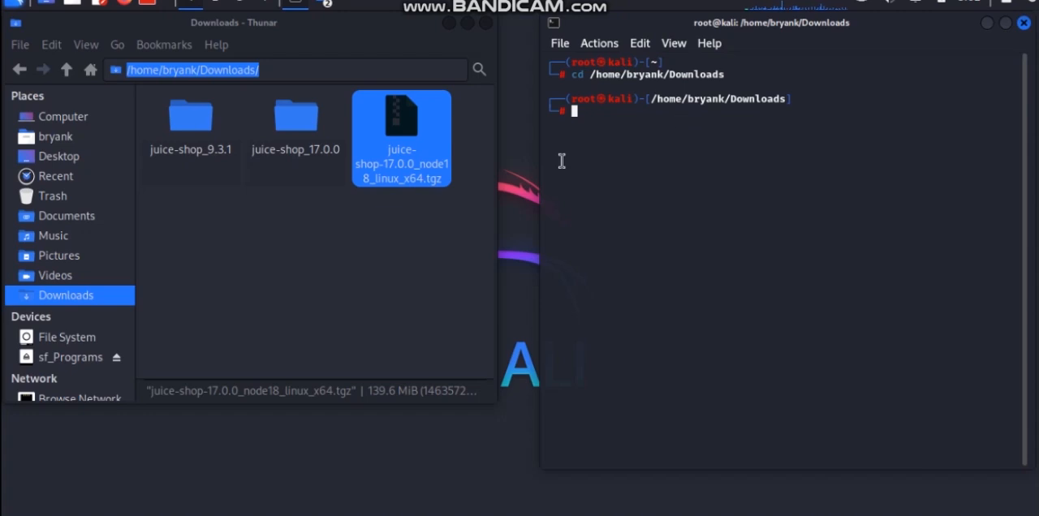
Select the juice-shop_17.0.0 folder, then minimize the file manager and maximize the terminal
click(346, 267)
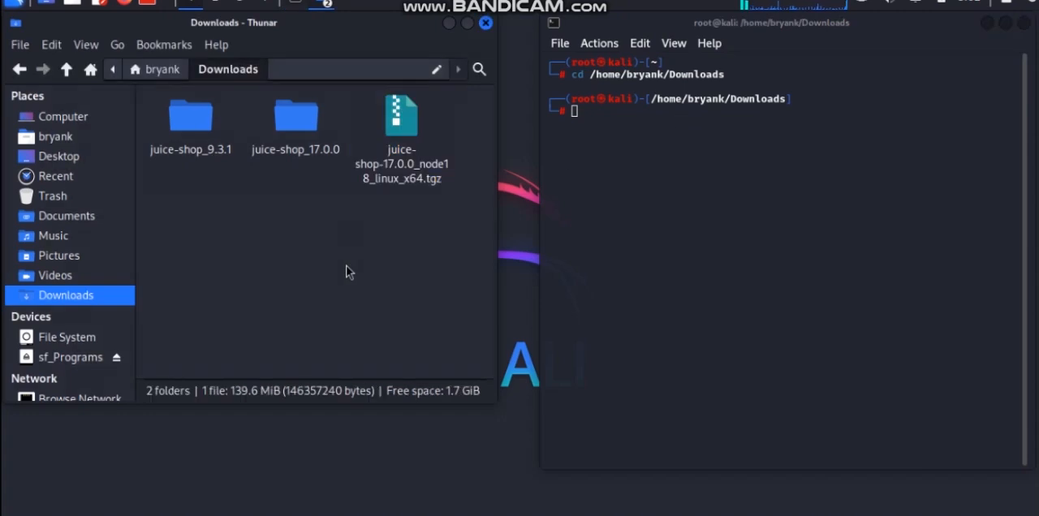
click(289, 119)
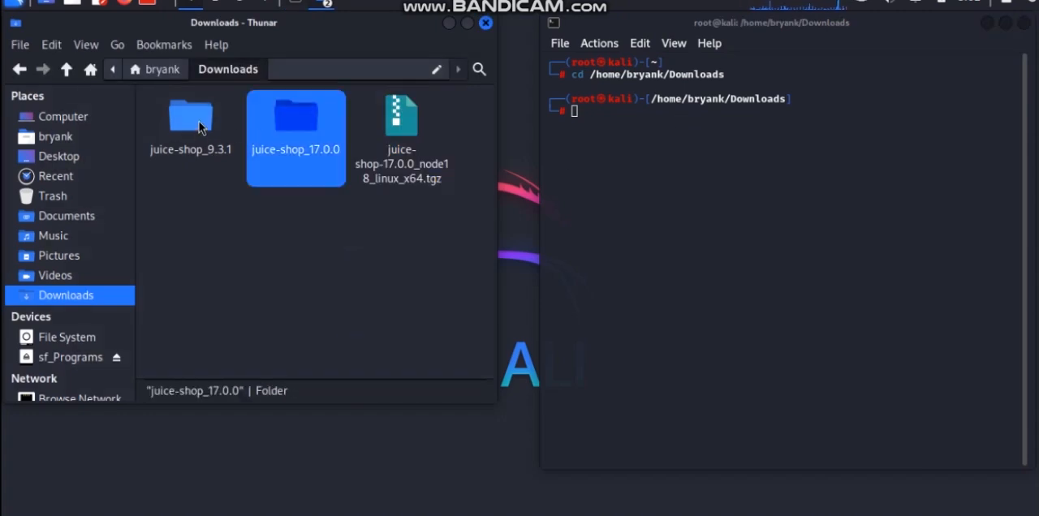
click(449, 23)
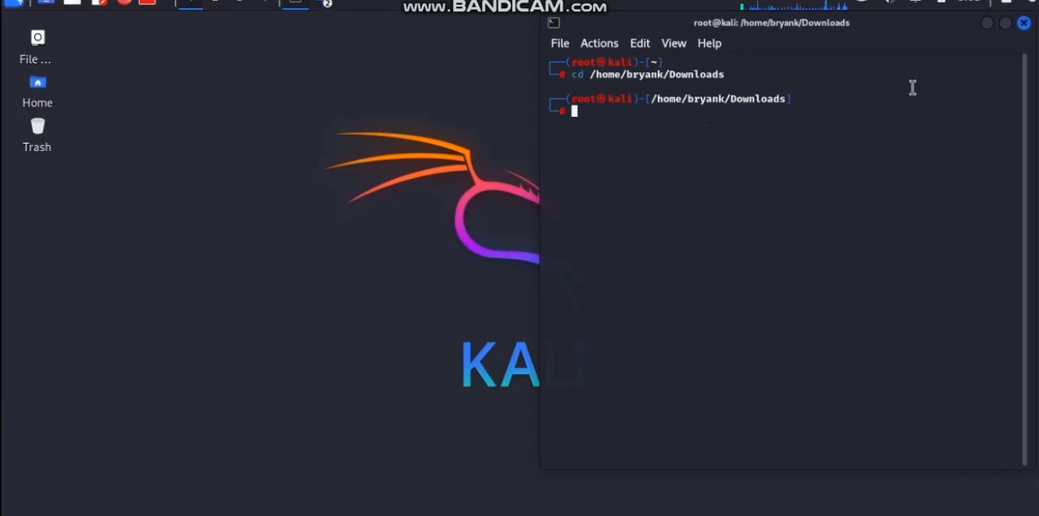
click(1004, 22)
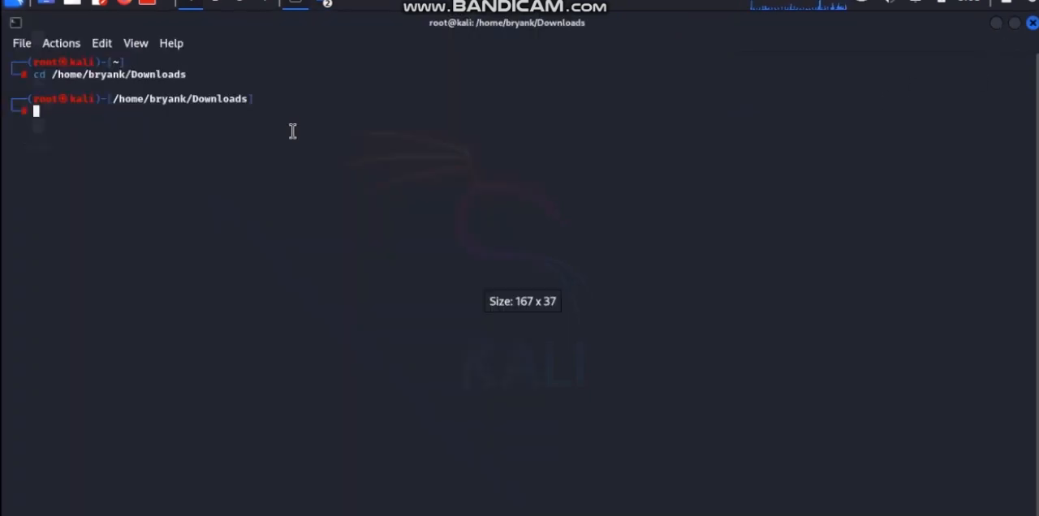
Show the terminal and Downloads windows side by side and run juice-shop_17.0.0 in the terminal to enter that folder
key(Up)
key(Up)
key(Up)
key(Up)
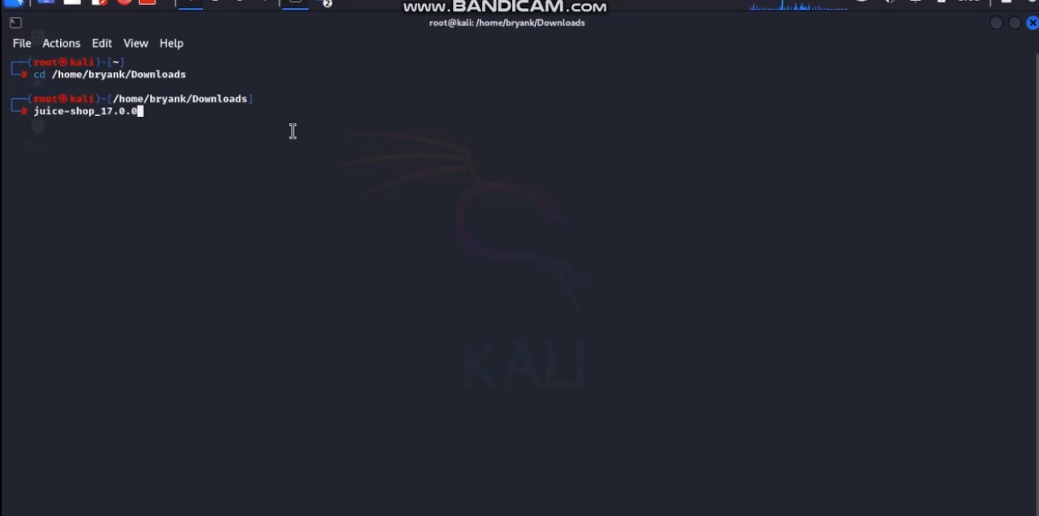
click(1014, 26)
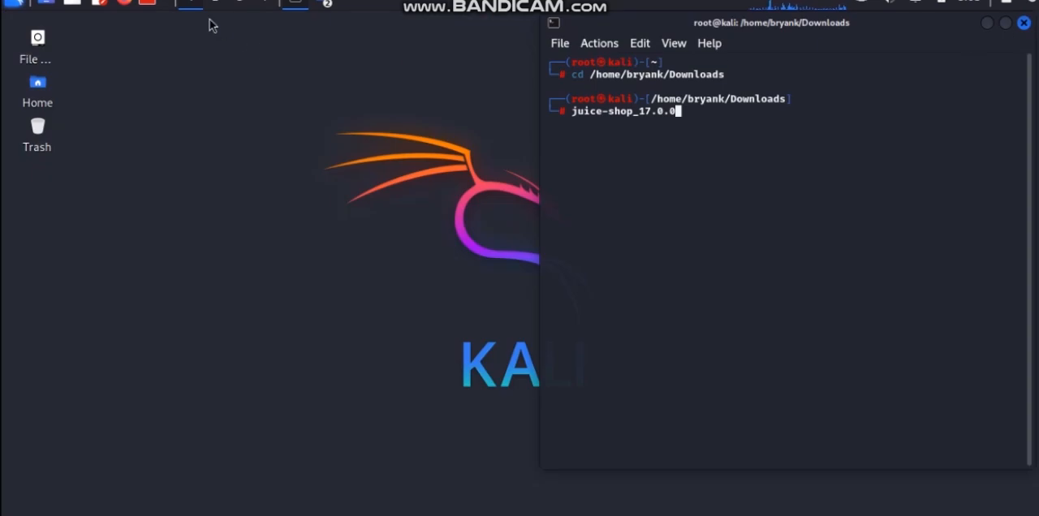
click(324, 4)
click(347, 23)
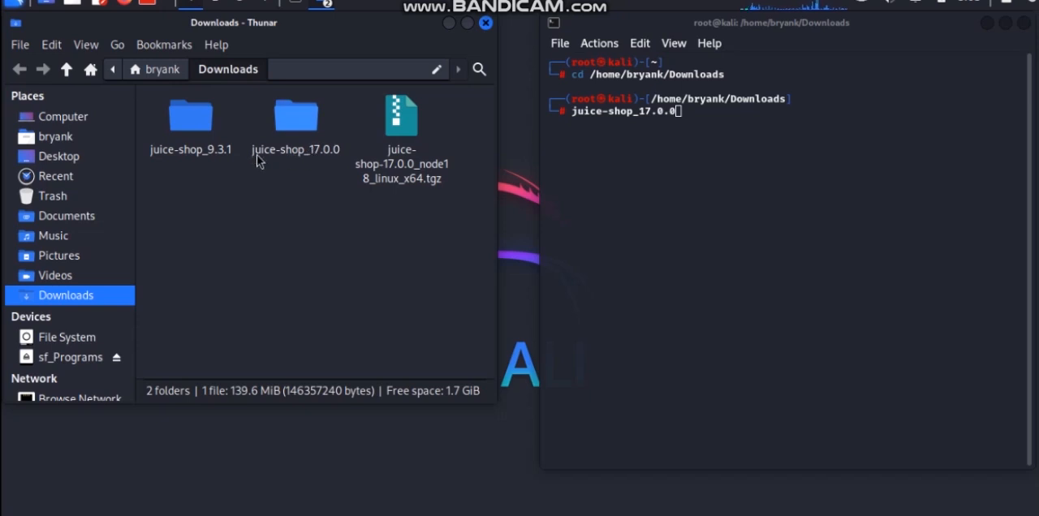
click(686, 118)
key(Return)
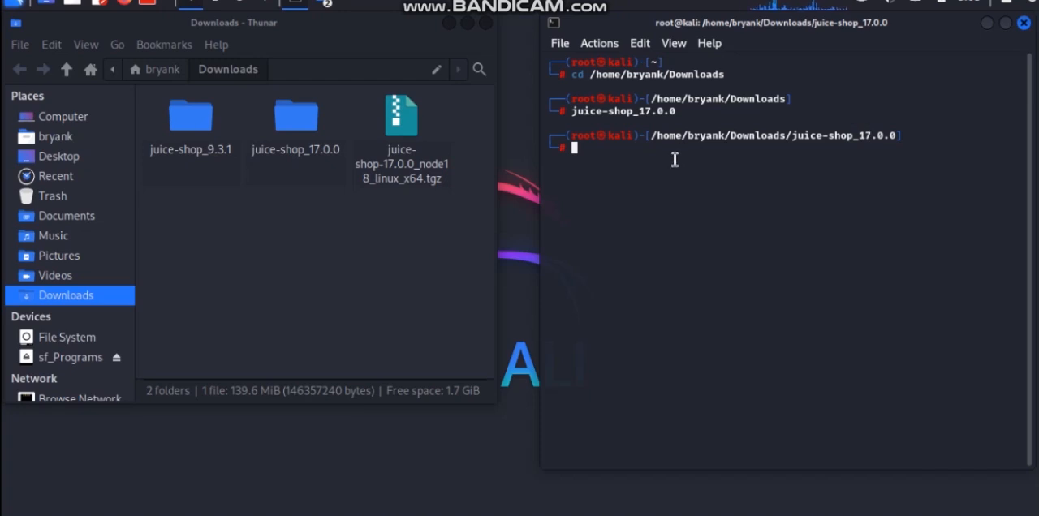
Start the Juice Shop server from the juice-shop_17.0.0 folder with npm start
text(n)
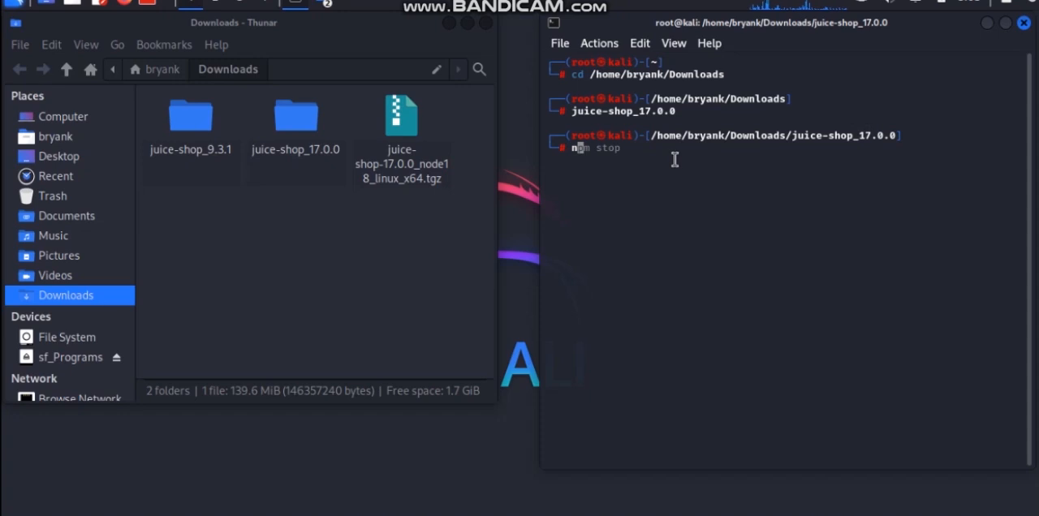
key(BackSpace)
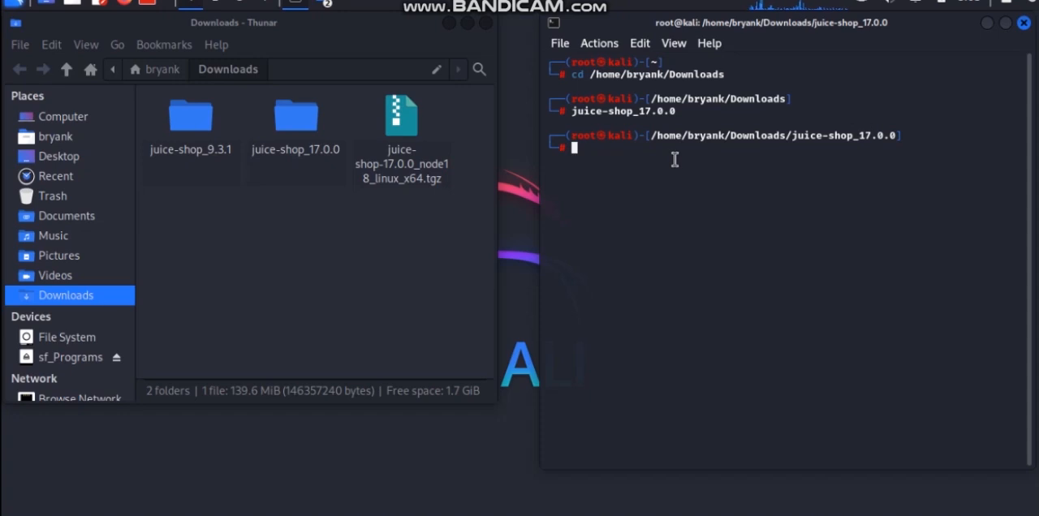
text(juice-shop_17.0.0)
key(Up)
key(Up)
key(Up)
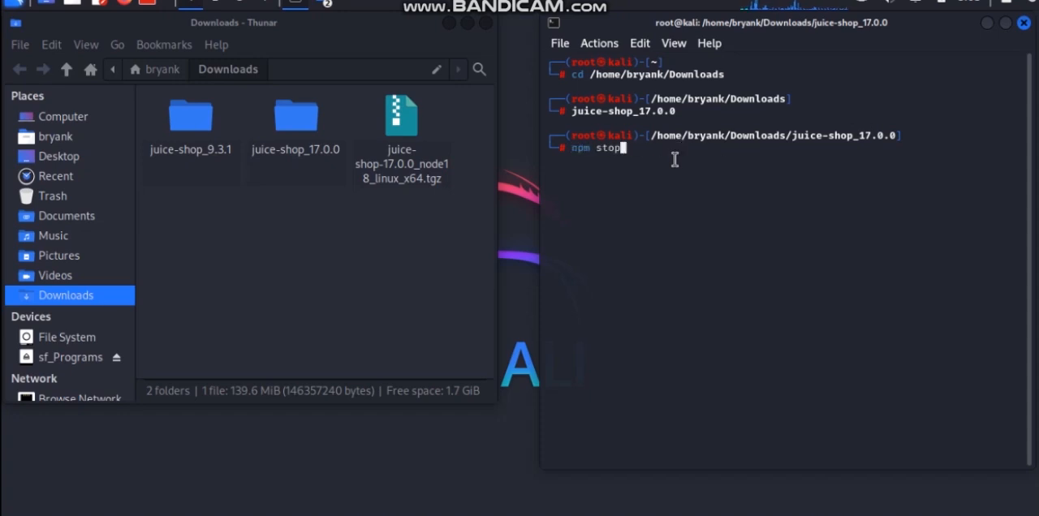
key(Up)
key(Return)
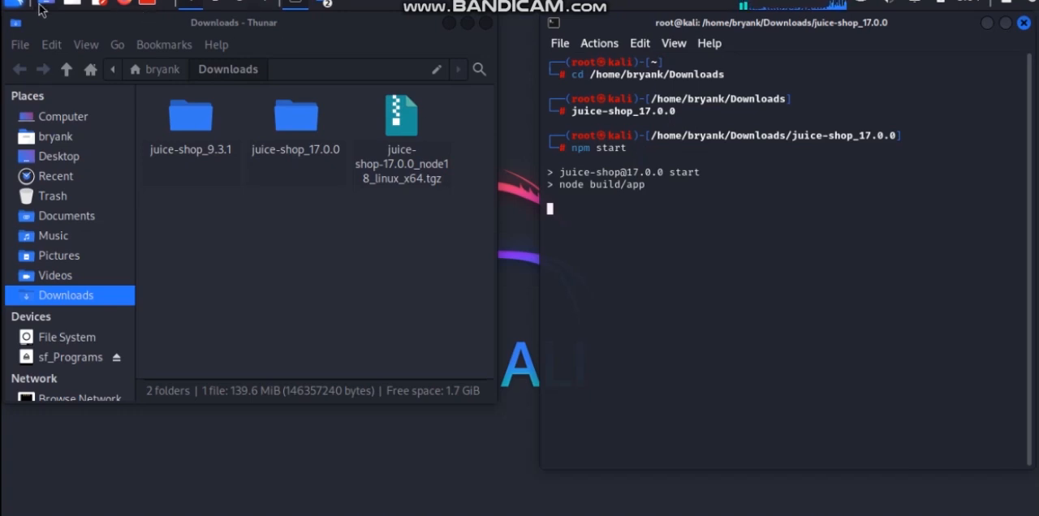
Launch burpsuite from the recently used applications and minimize the file manager
click(14, 6)
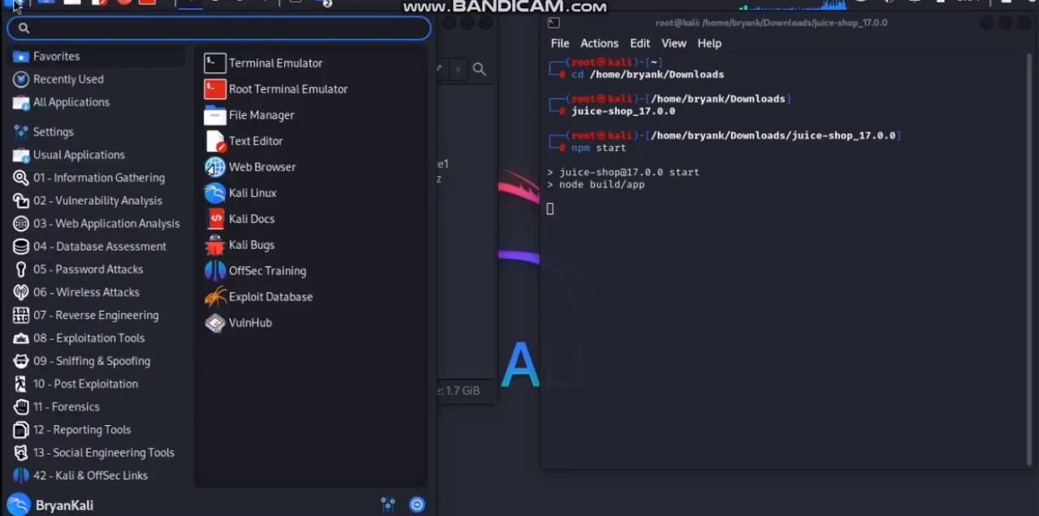
click(102, 86)
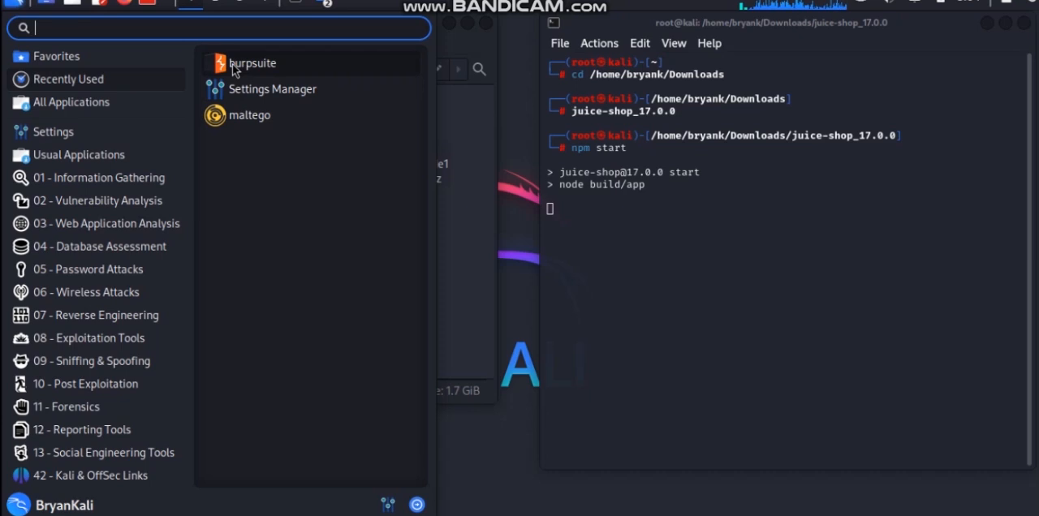
click(234, 70)
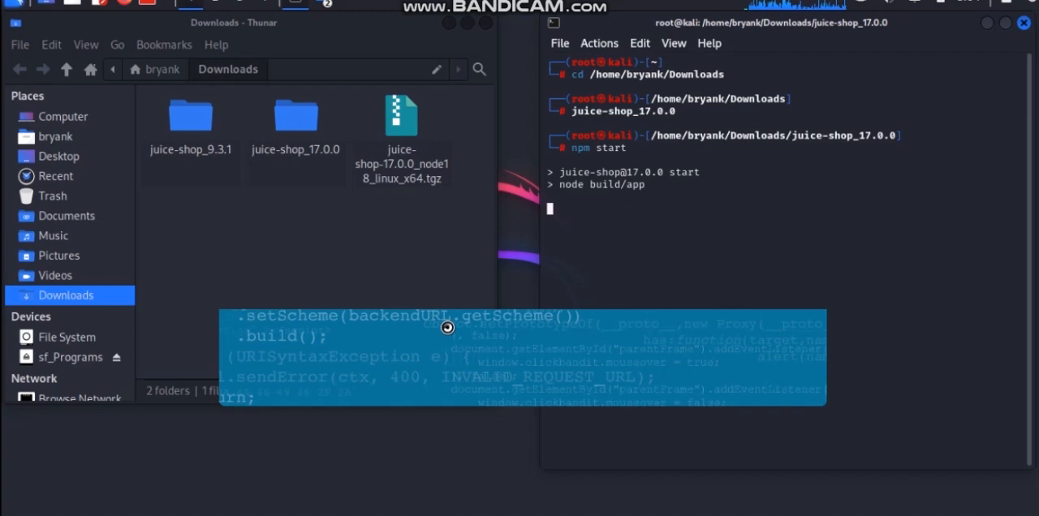
click(448, 26)
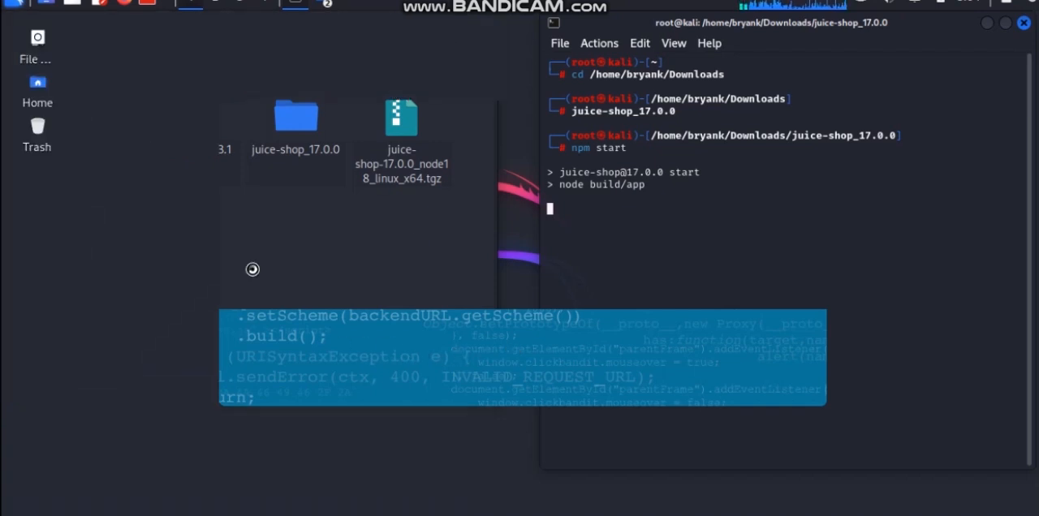
Launch Firefox beside the terminal and add a new browser tab
click(126, 4)
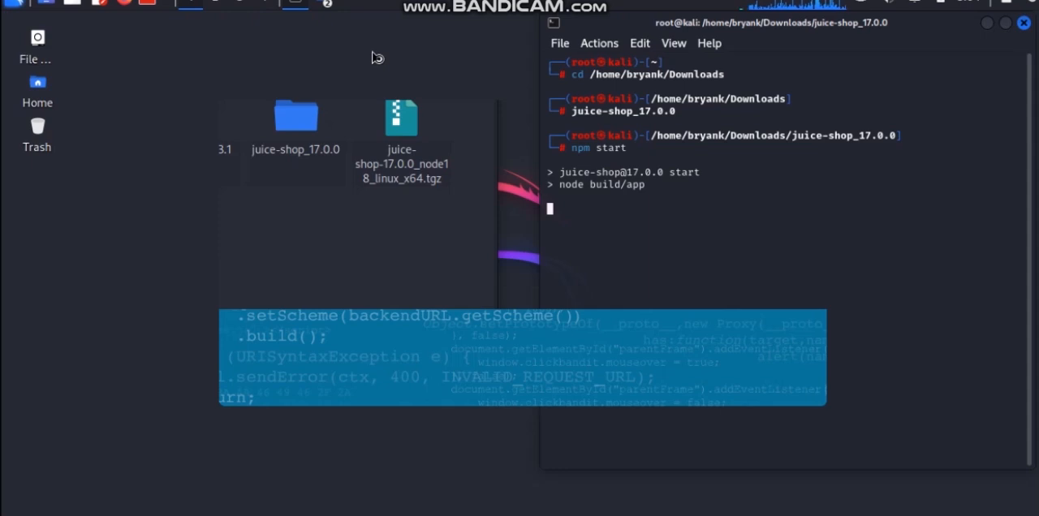
click(931, 27)
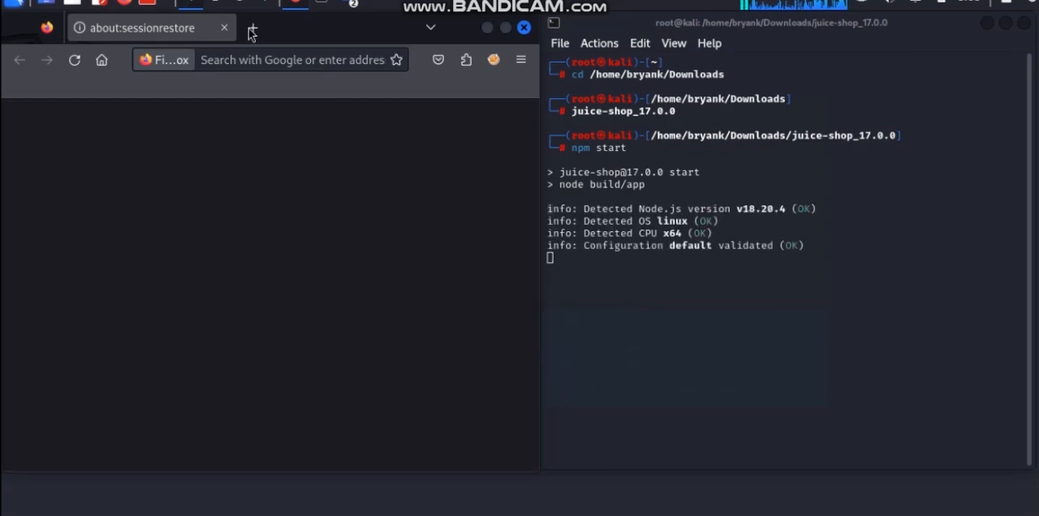
click(251, 29)
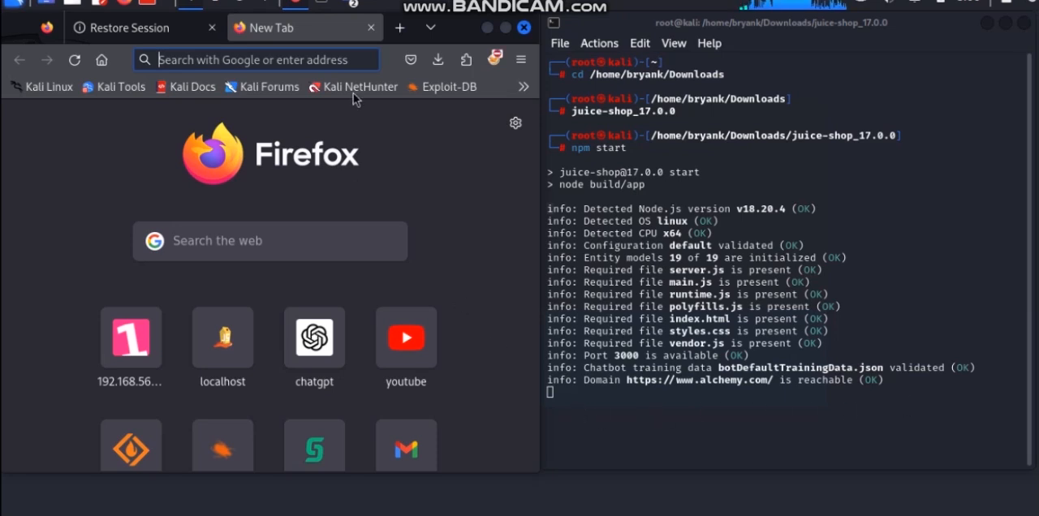
Begin a web address with http: in the new tab and dismiss Burp Suite's JRE version warning
click(310, 58)
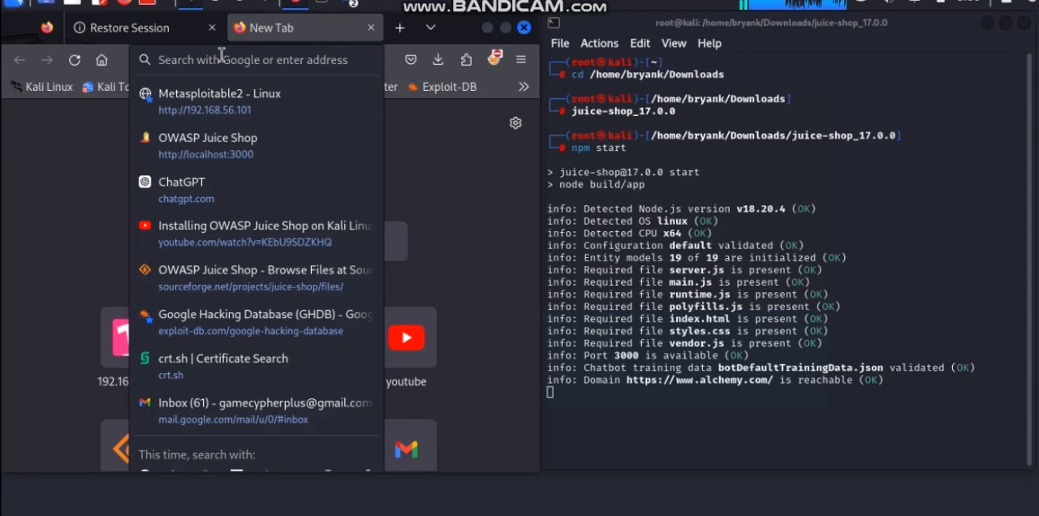
text(hr)
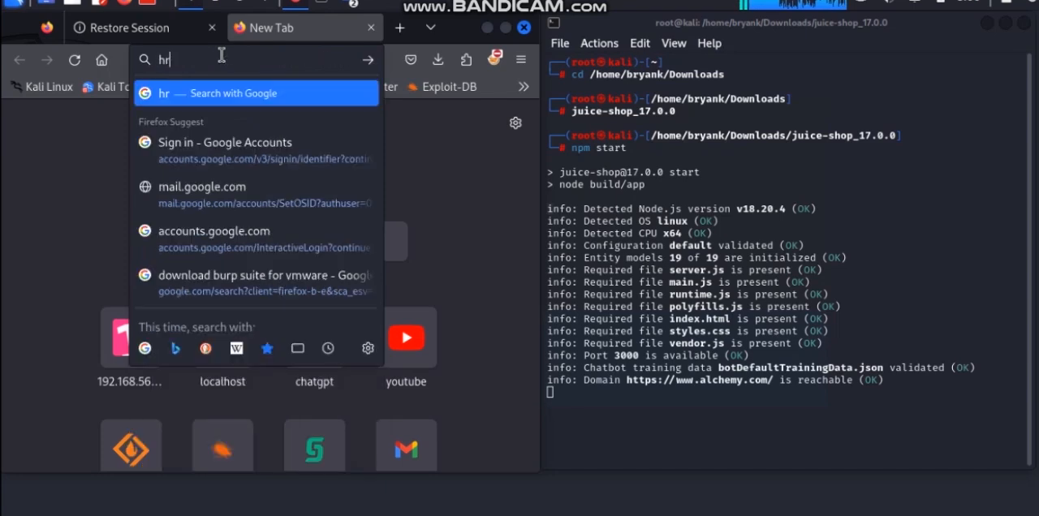
key(BackSpace)
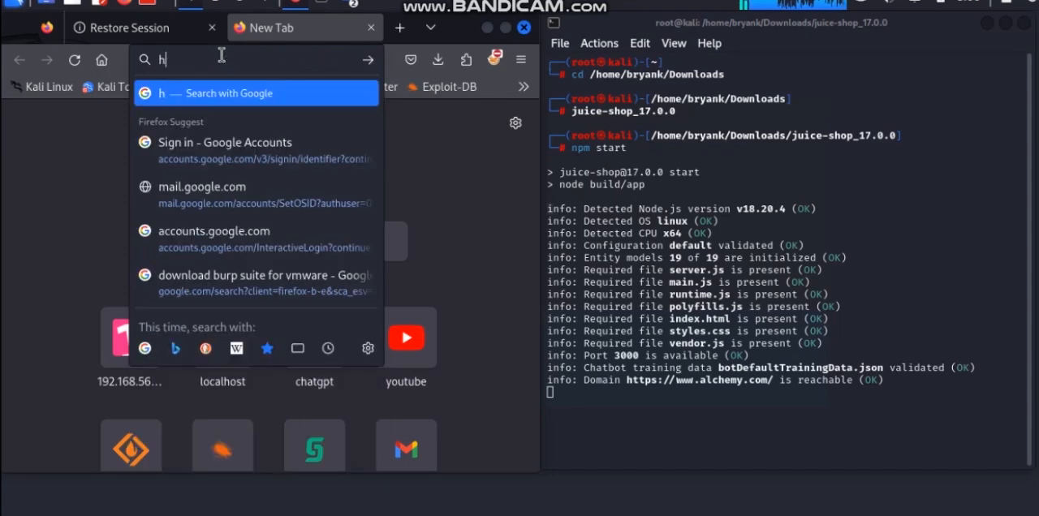
text(ttp:)
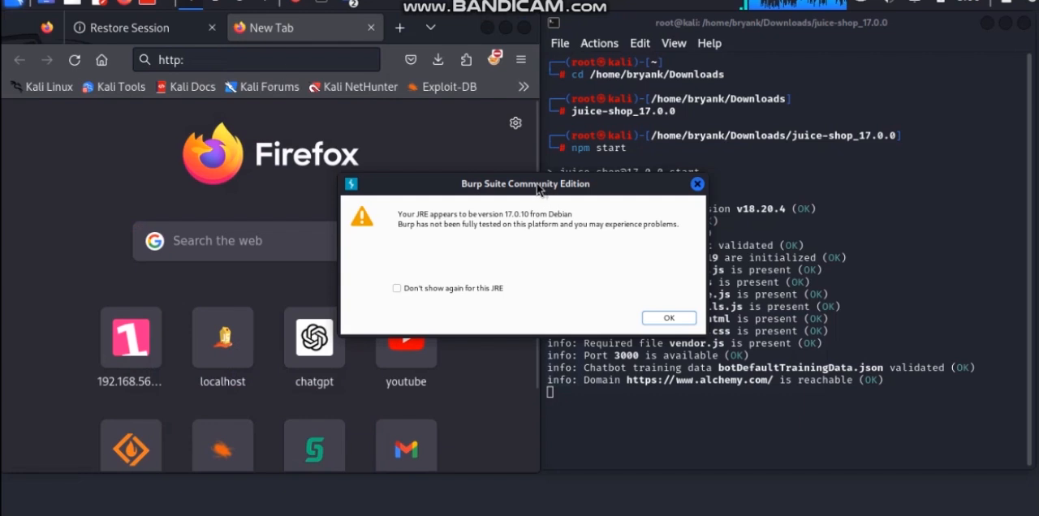
click(662, 320)
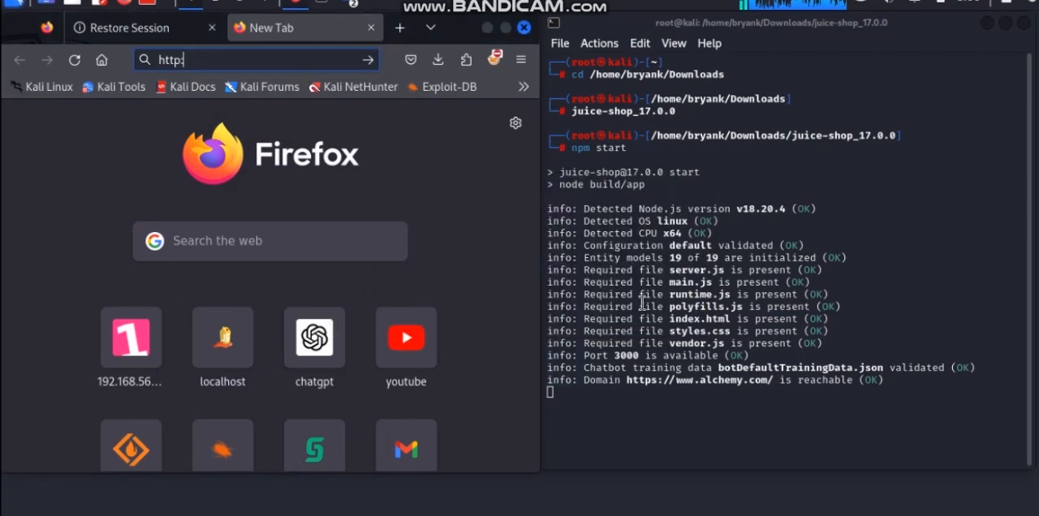
click(198, 57)
text(http:)
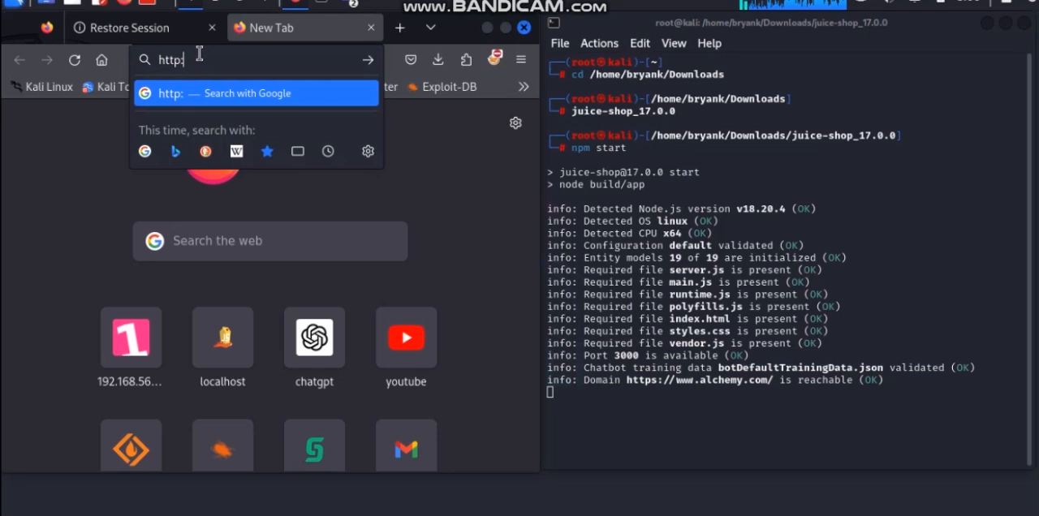
text(//l)
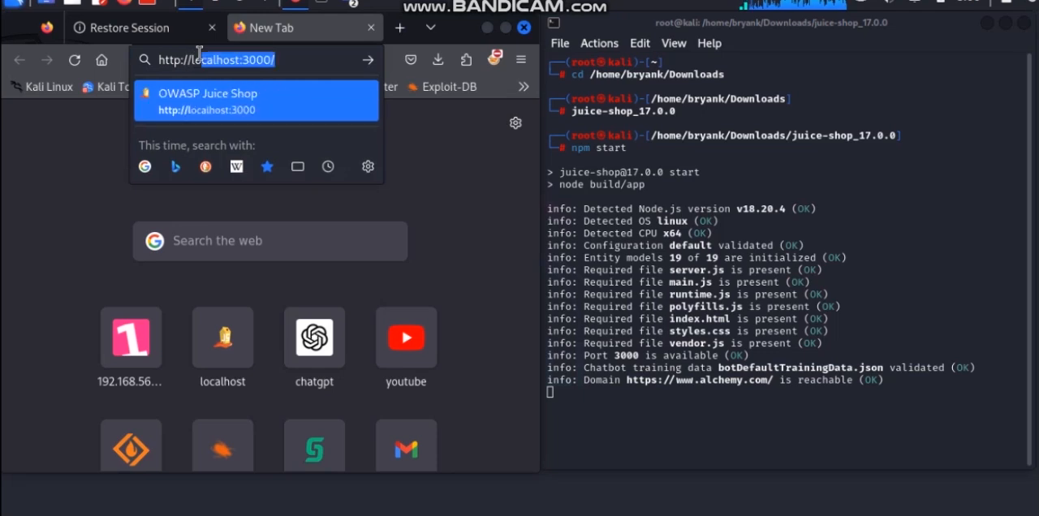
text(oca)
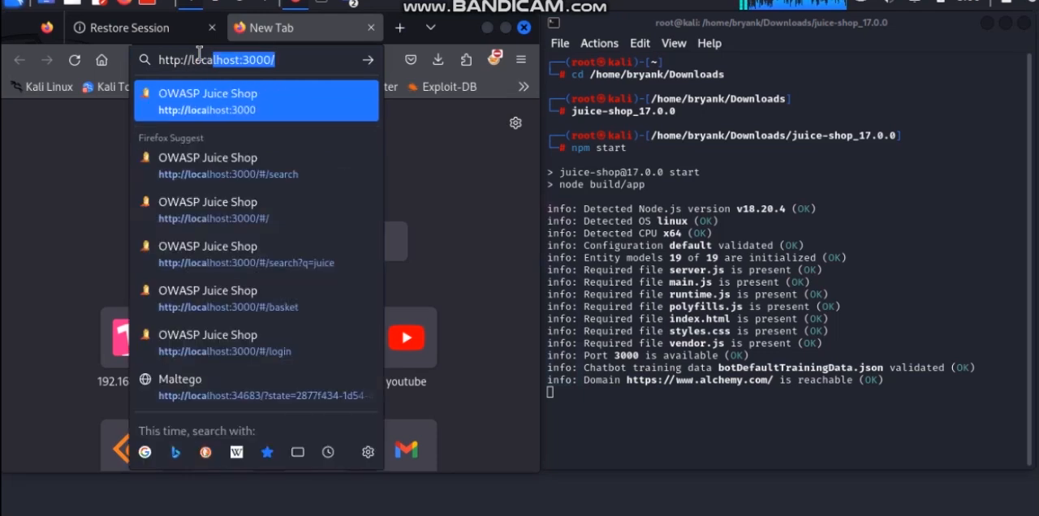
text(l)
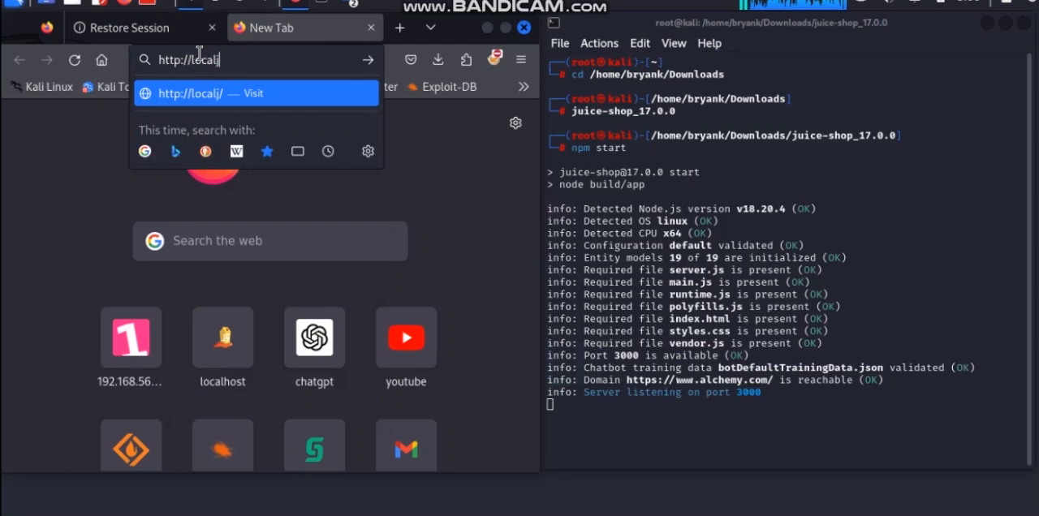
text(host)
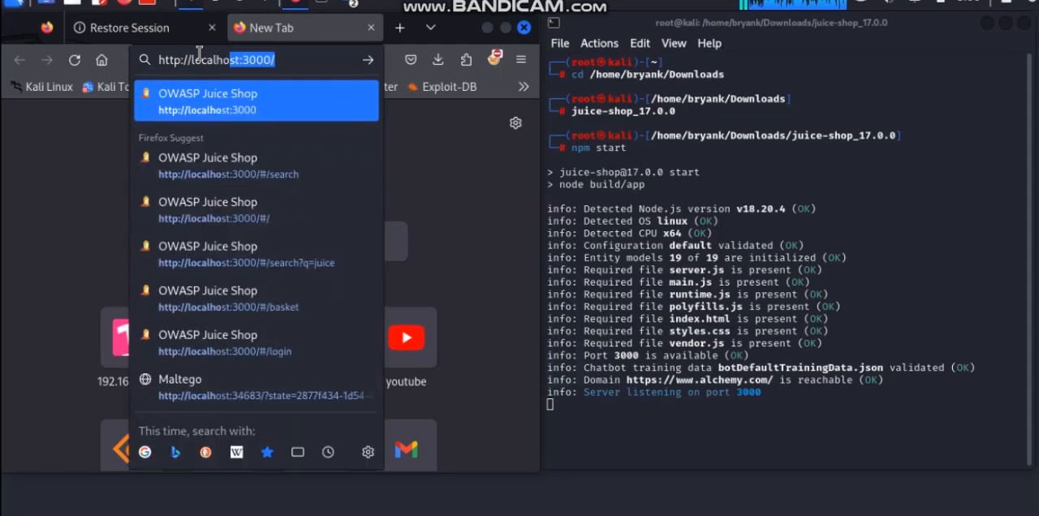
text(:)
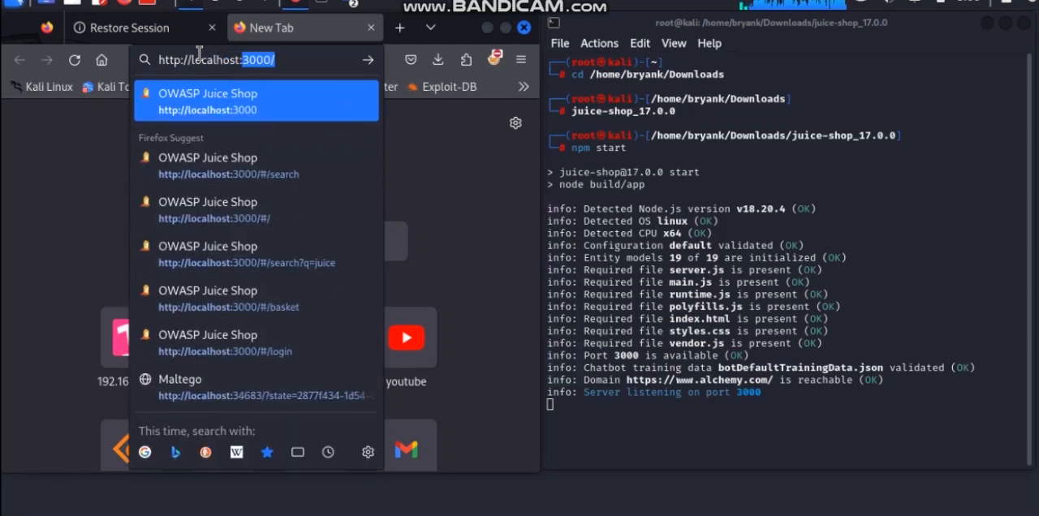
text(2)
key(BackSpace)
text(3000)
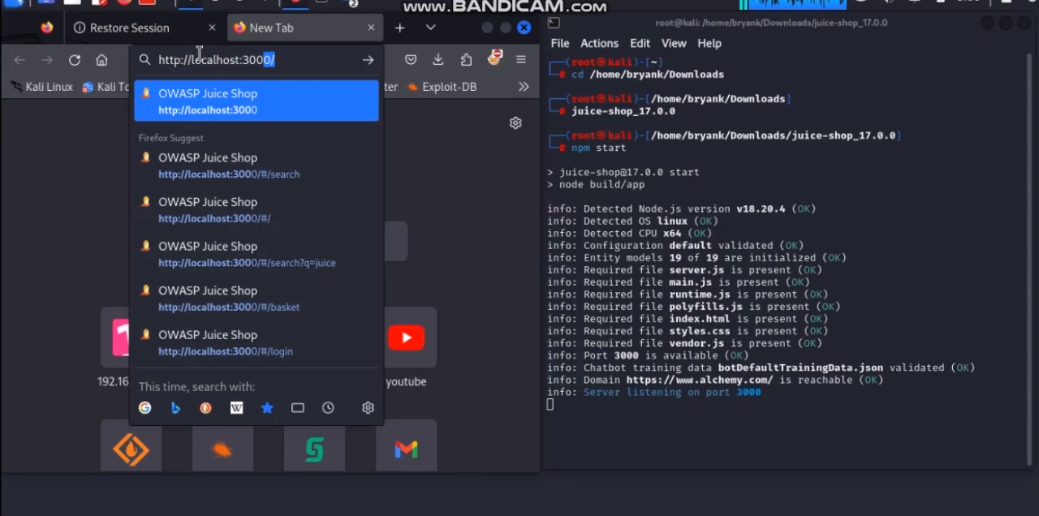
text(0)
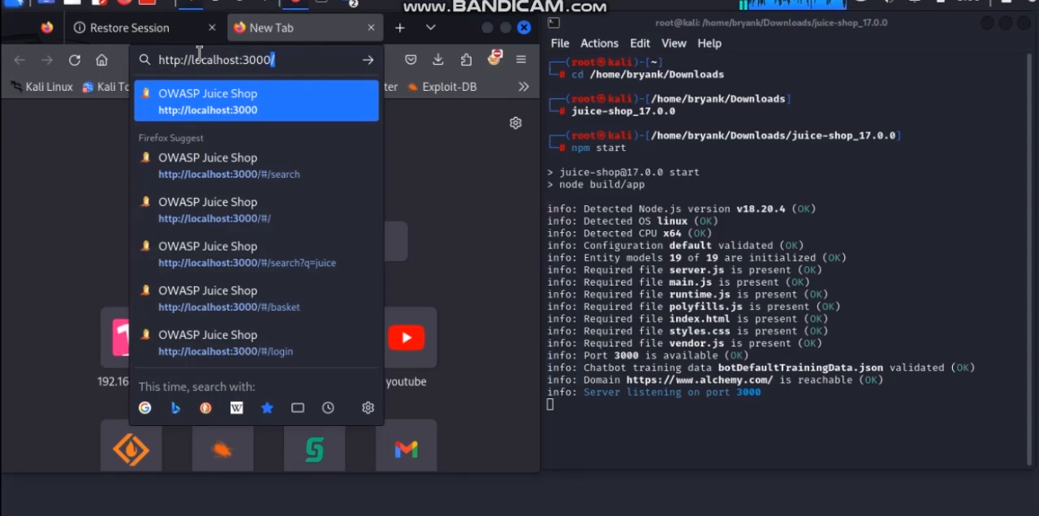
text(/)
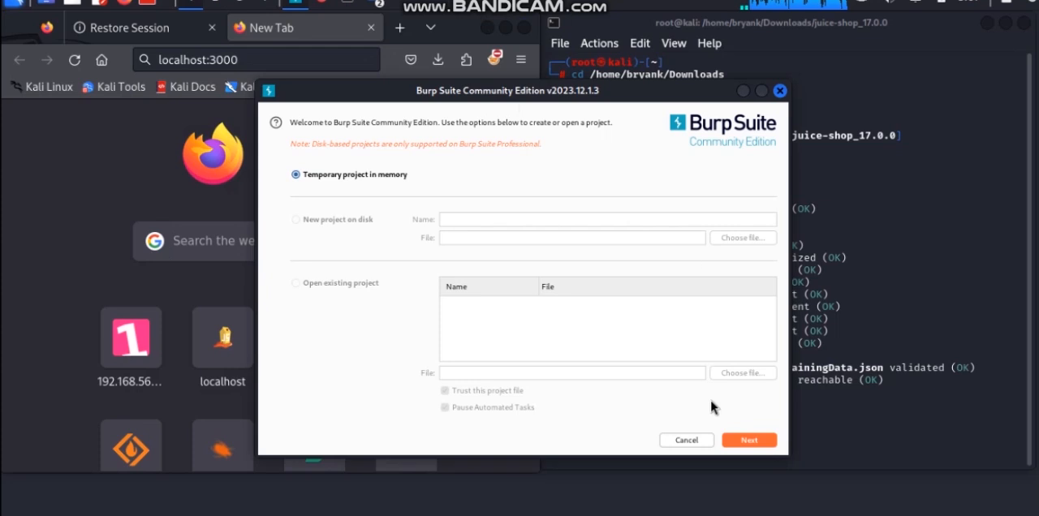
Start Burp Suite with a temporary project in memory and the Burp defaults
click(748, 439)
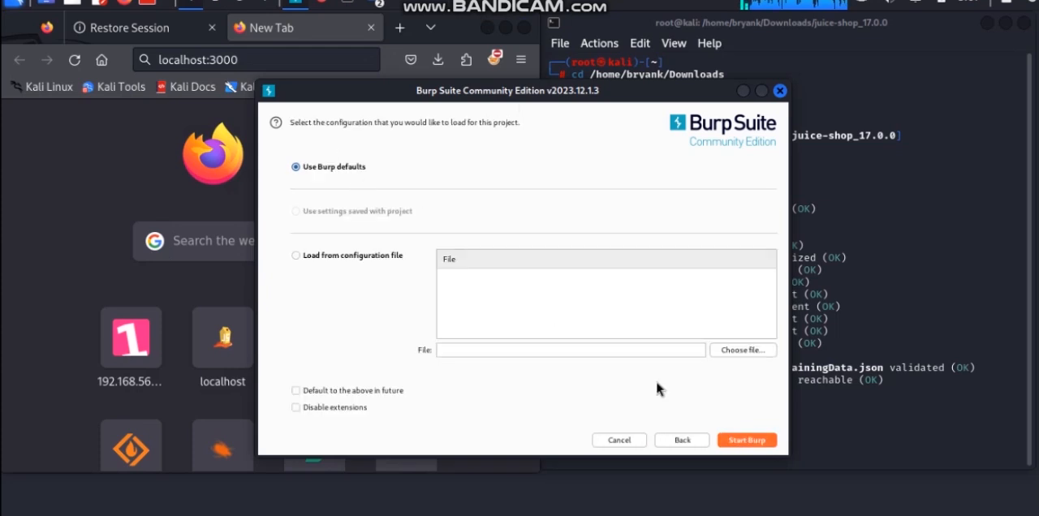
click(734, 440)
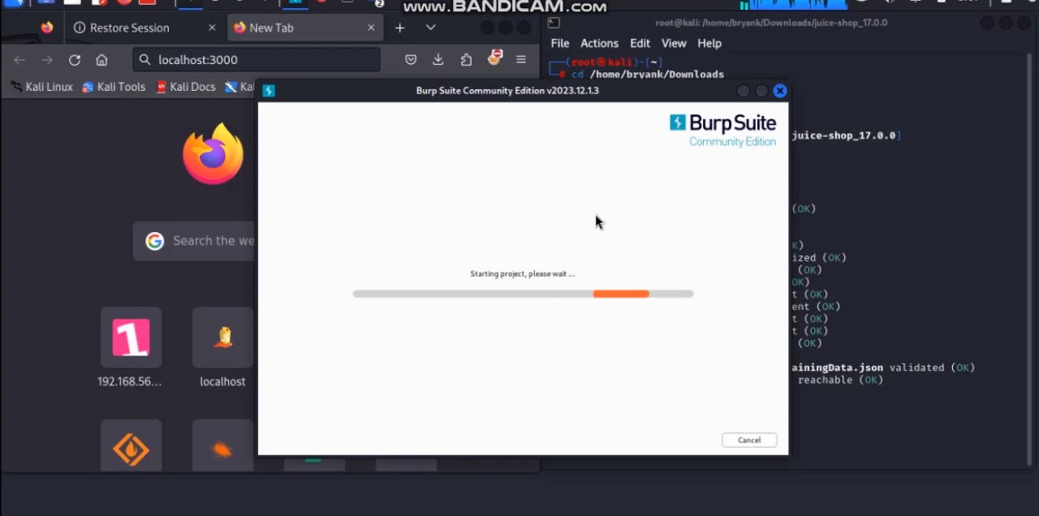
Switch back to Firefox and load the OWASP Juice Shop page at localhost:3000
click(321, 62)
click(320, 60)
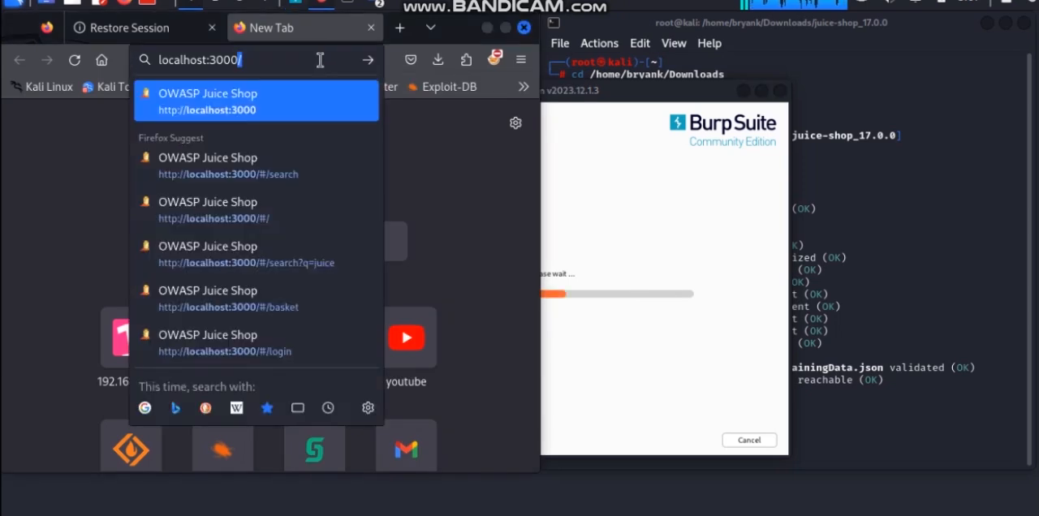
text(/)
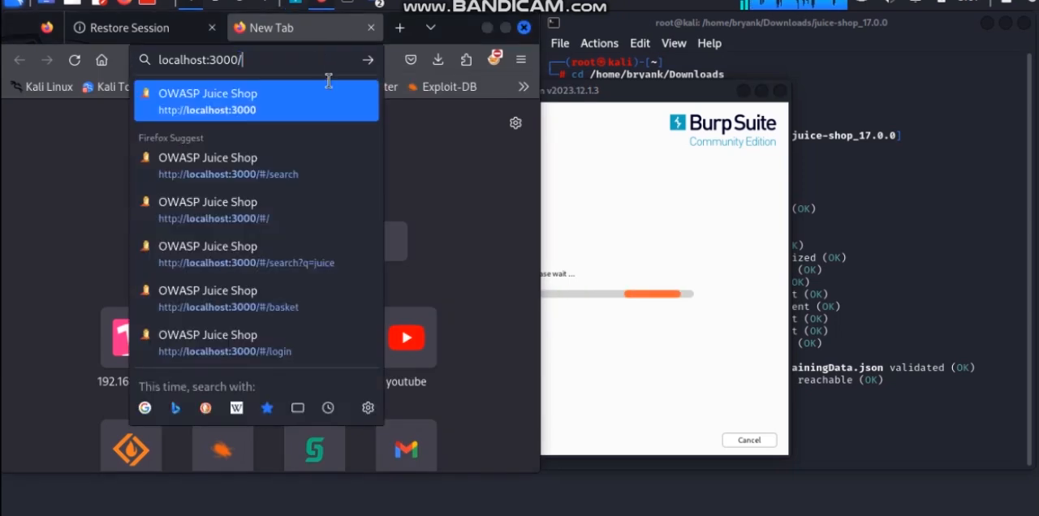
click(331, 92)
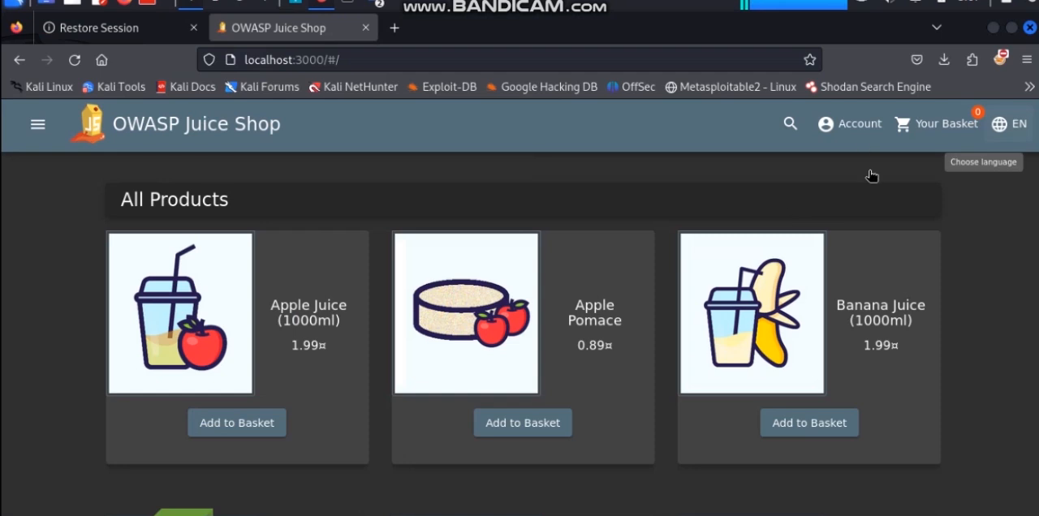
View the shop's basket and log out of the signed-in Juice Shop account
click(935, 124)
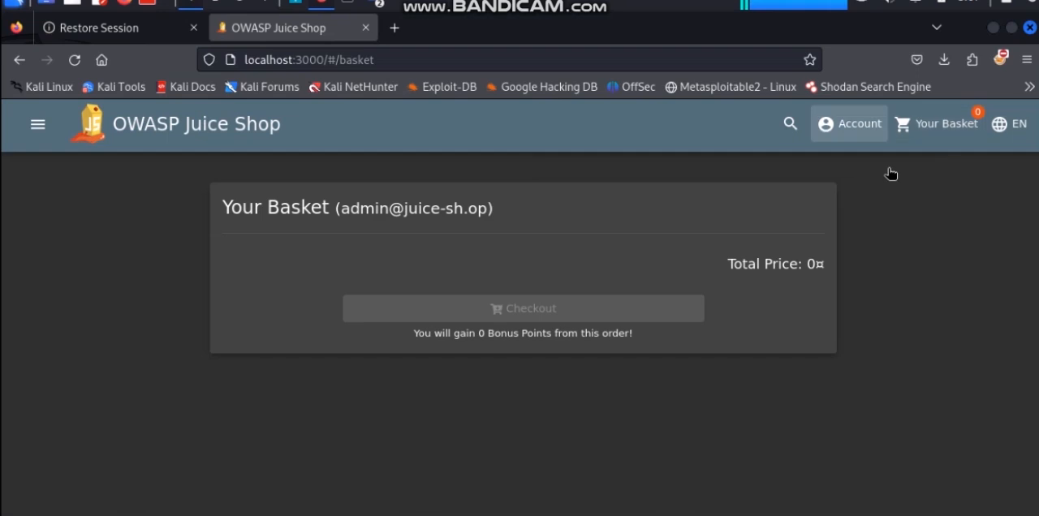
click(849, 124)
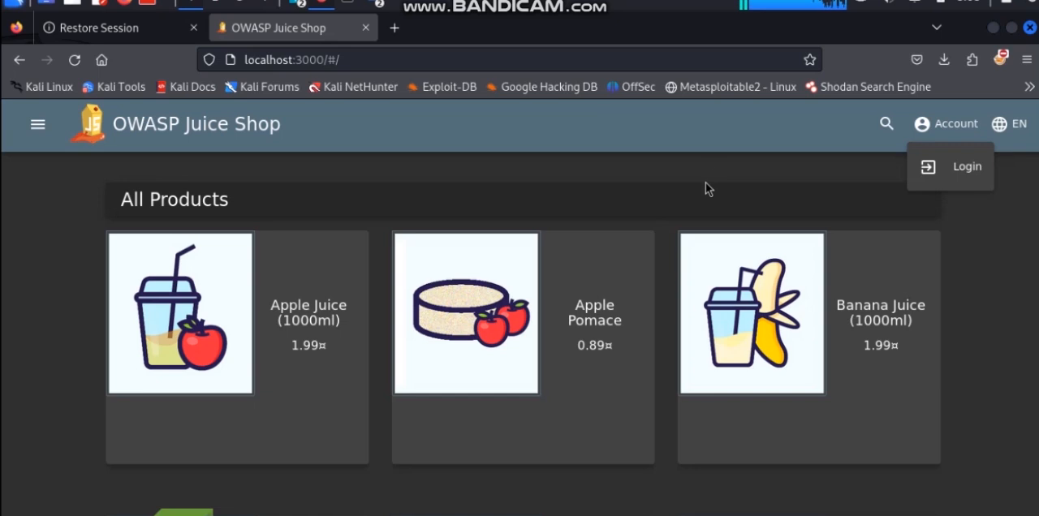
click(466, 169)
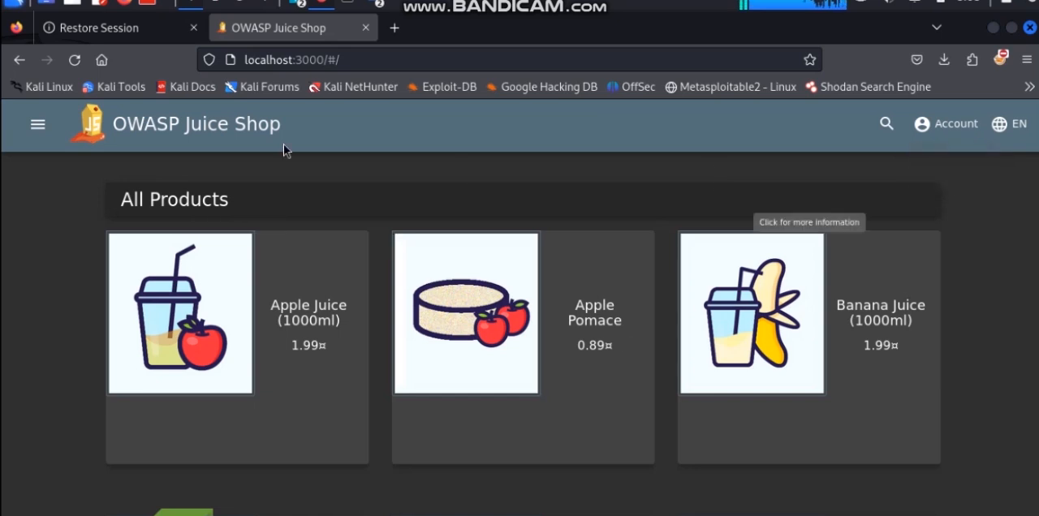
Shrink the Firefox window and dismiss the out-of-date notice in Burp Suite
click(1012, 28)
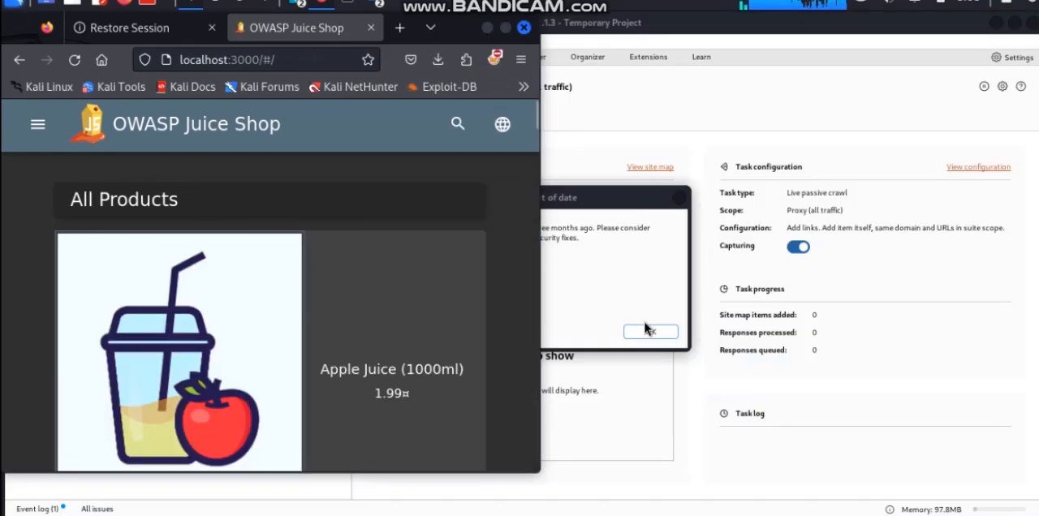
click(651, 330)
click(654, 333)
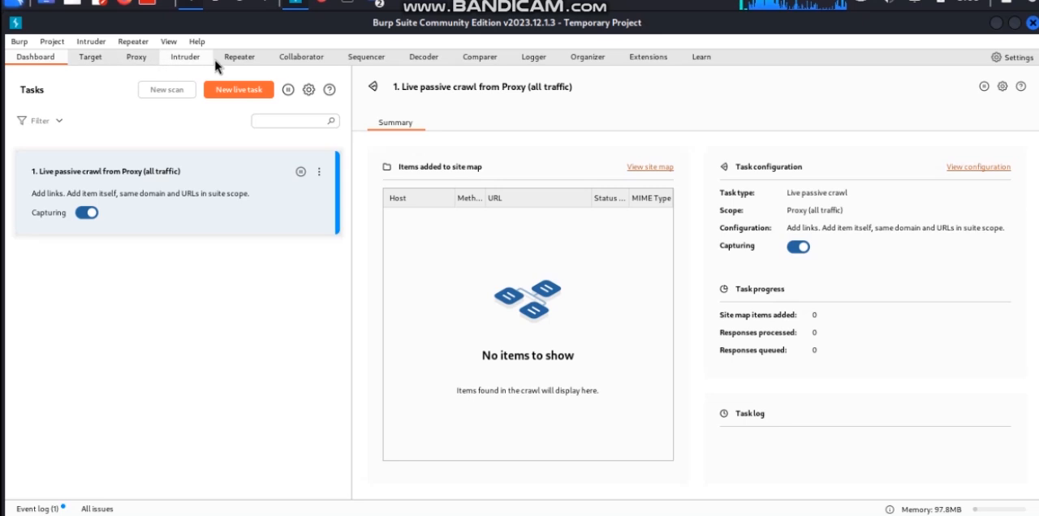
Look through Burp Suite's tools, including Proxy, Target, Intruder, Repeater, Collaborator, Decoder, Organizer and the Learn page
click(134, 59)
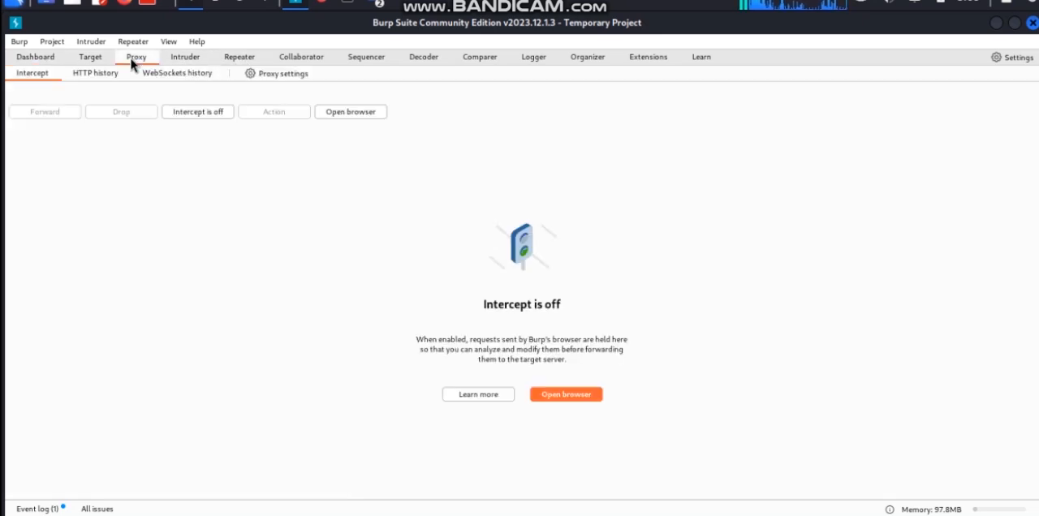
click(35, 58)
click(88, 58)
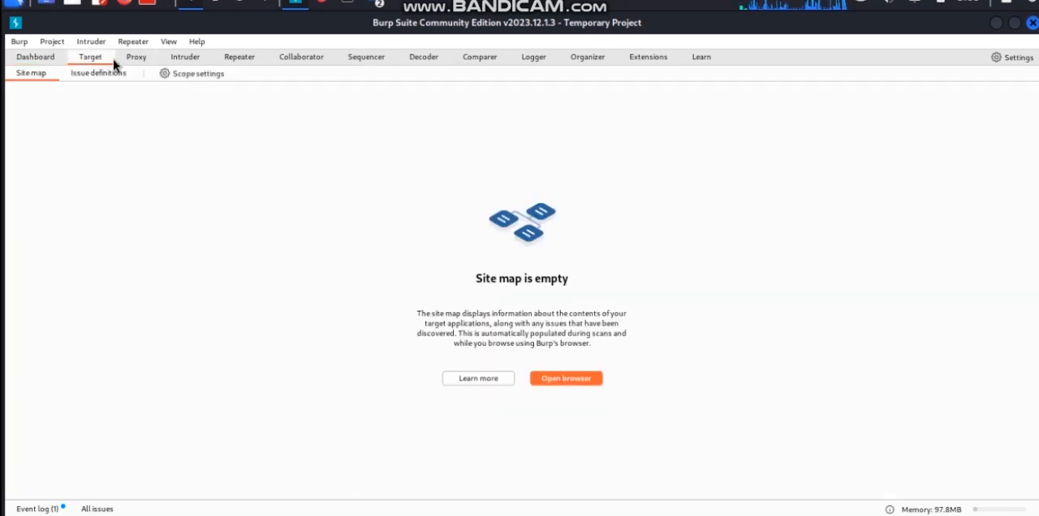
click(136, 63)
click(187, 58)
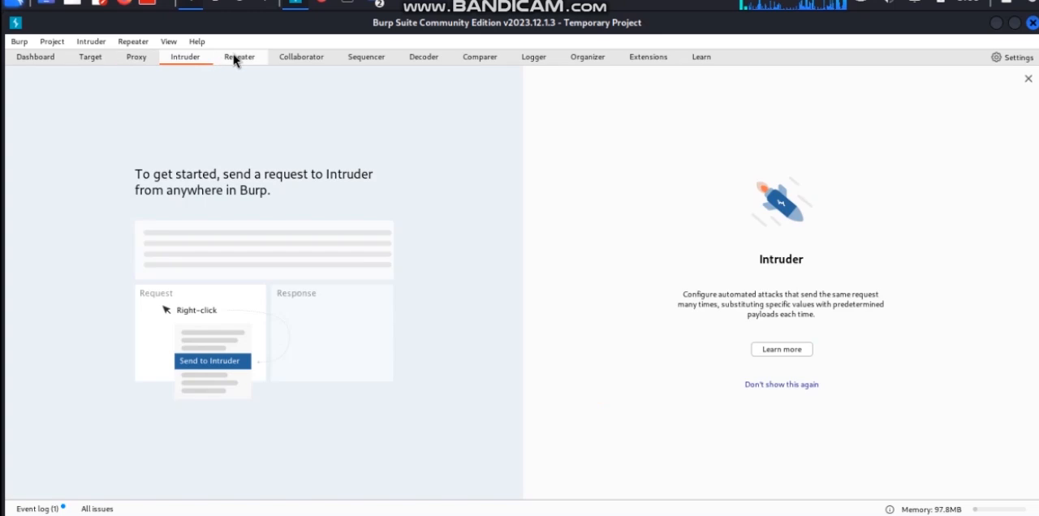
click(245, 60)
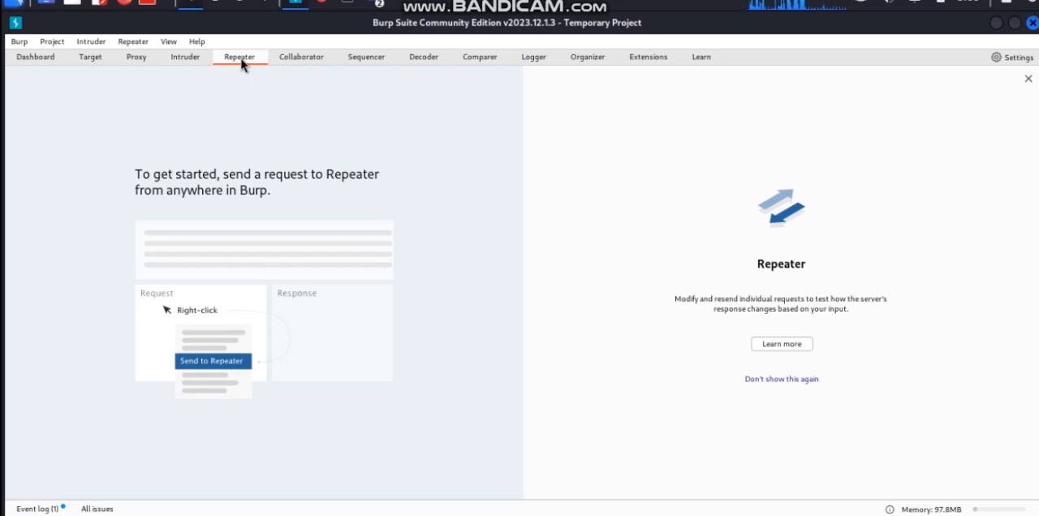
click(301, 63)
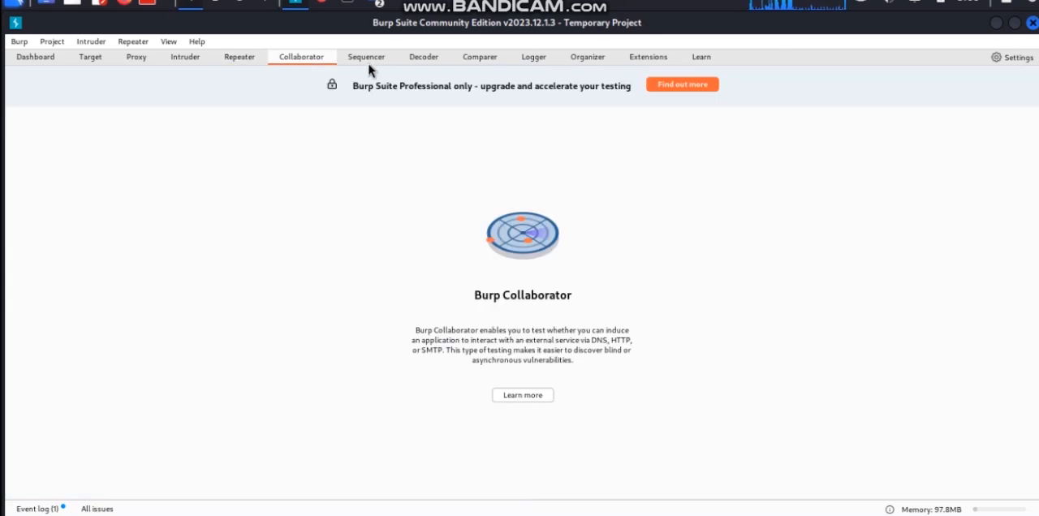
click(379, 62)
click(419, 62)
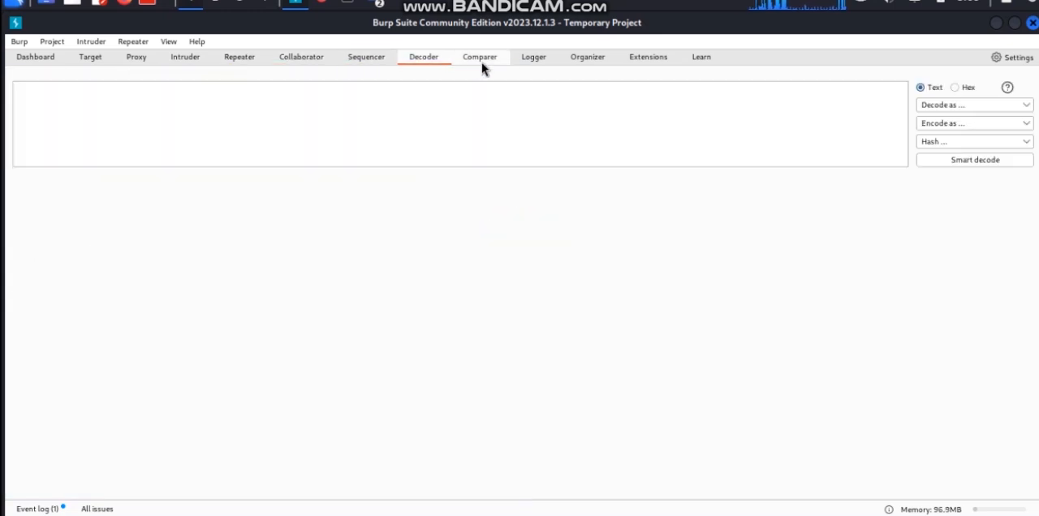
click(482, 63)
click(534, 58)
click(603, 61)
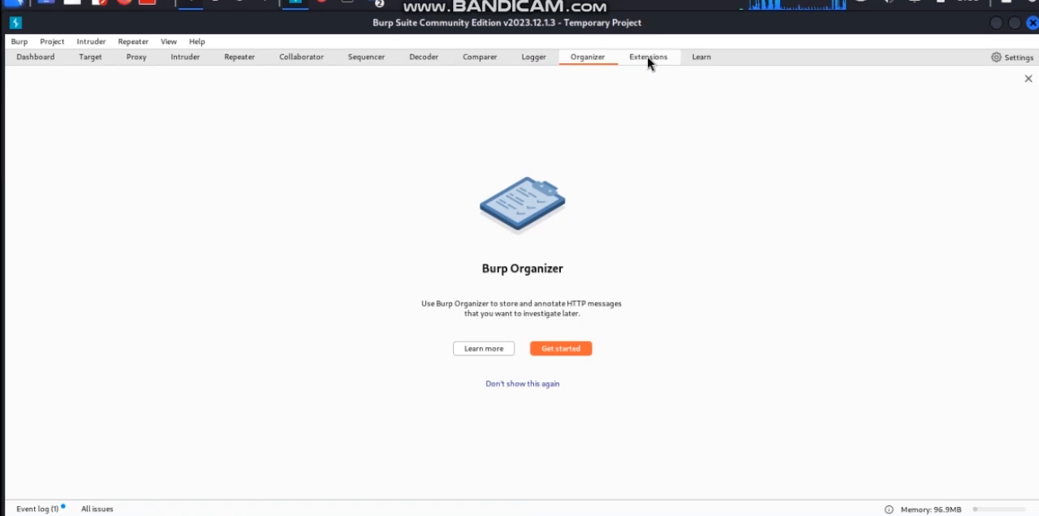
click(702, 59)
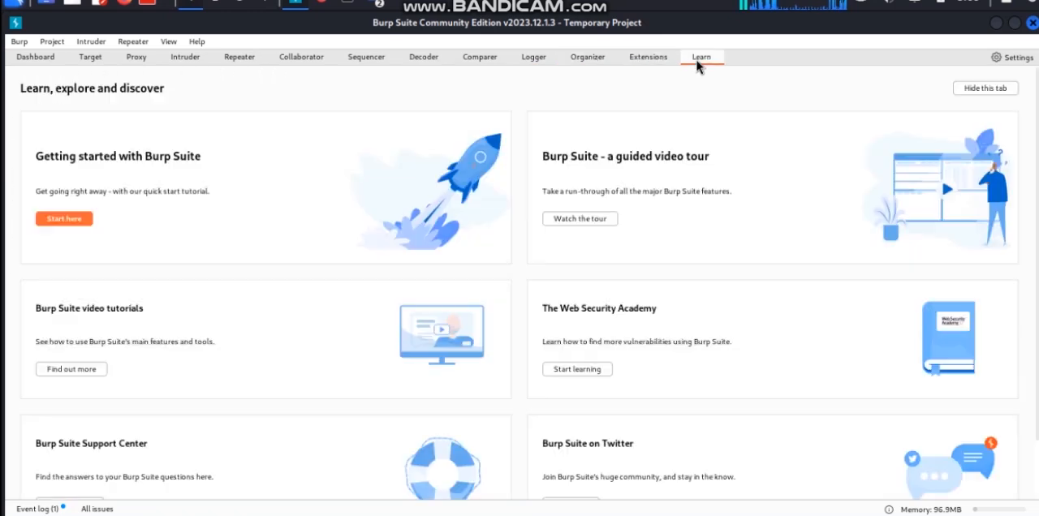
Look through Burp Suite's Burp, Project, Intruder and Repeater menus, and open the Proxy tool's Intercept page
click(19, 41)
click(47, 40)
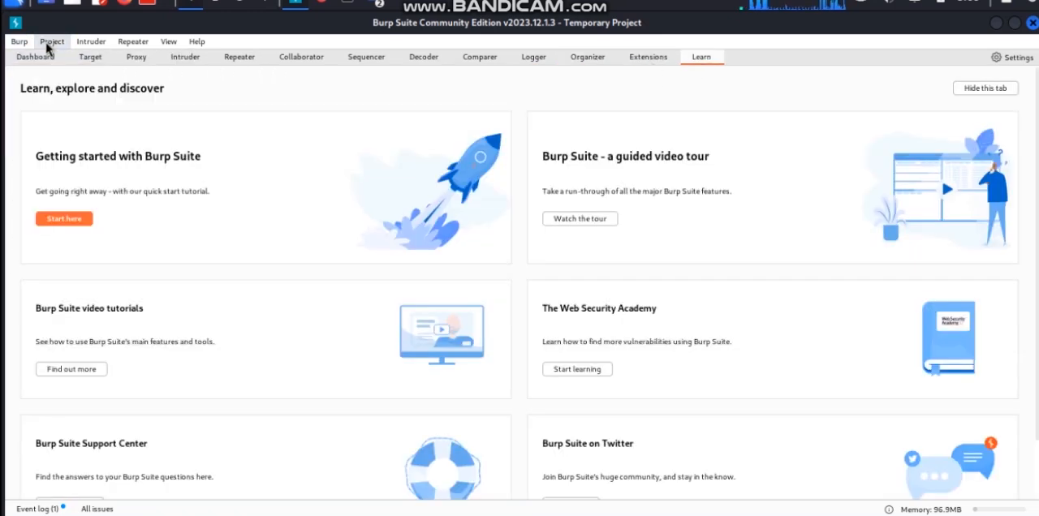
click(91, 42)
click(133, 42)
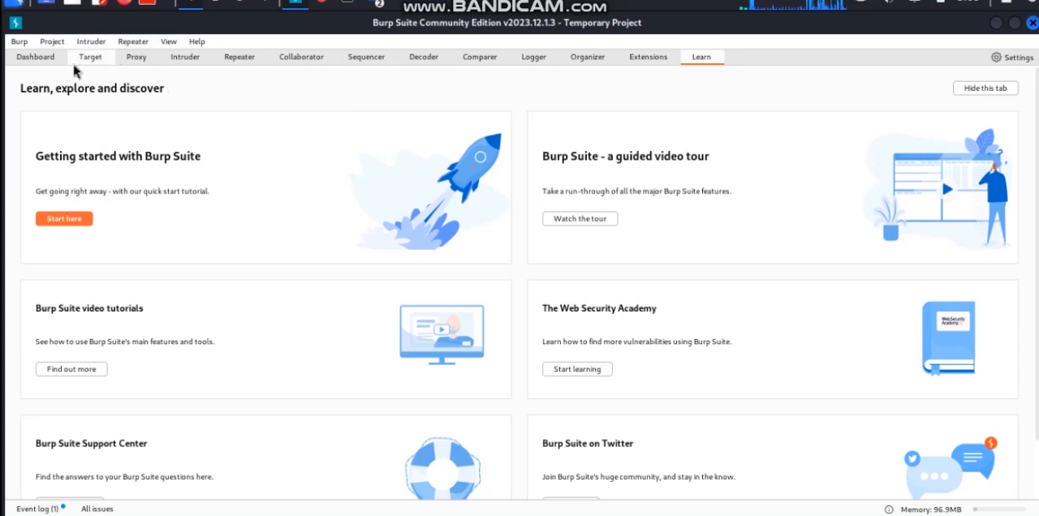
click(130, 59)
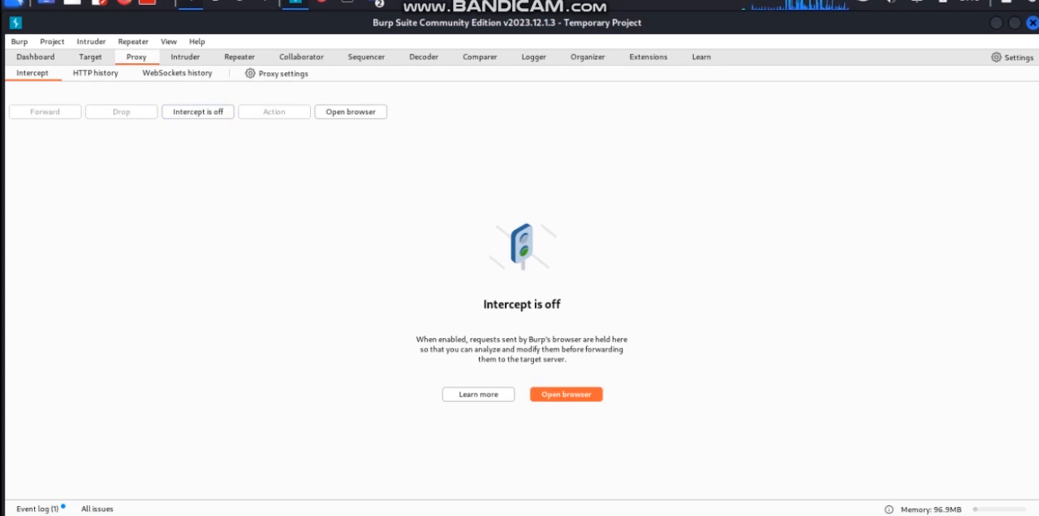
Switch to the PDF presentation, go through the five environment set-up points on the Step 2 slide, and return to Burp Suite
mouse_move(719, 513)
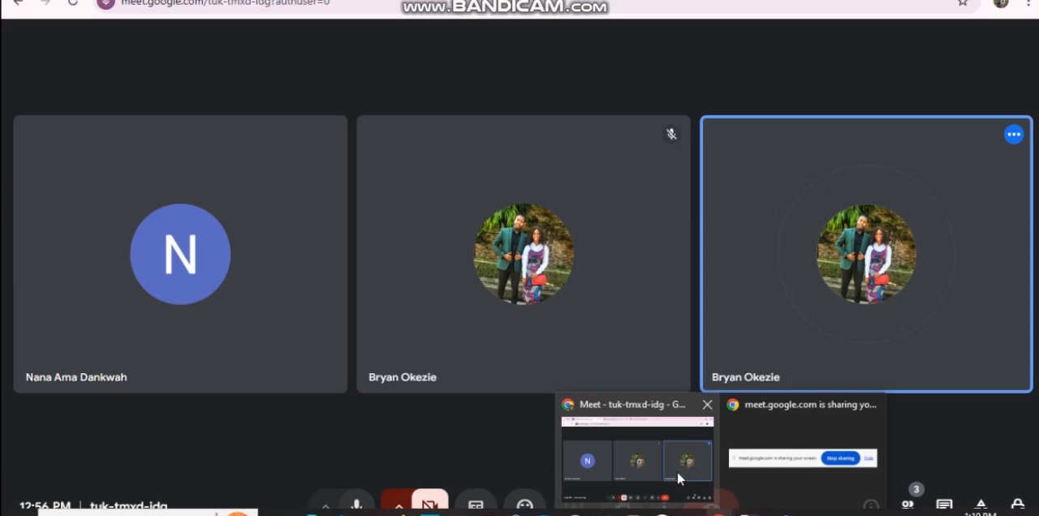
click(677, 472)
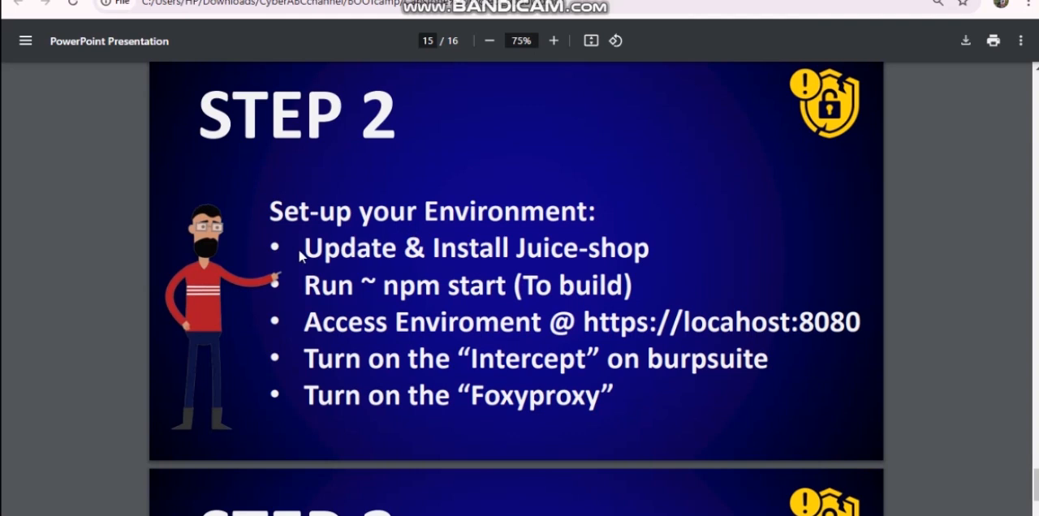
drag(302, 248, 649, 250)
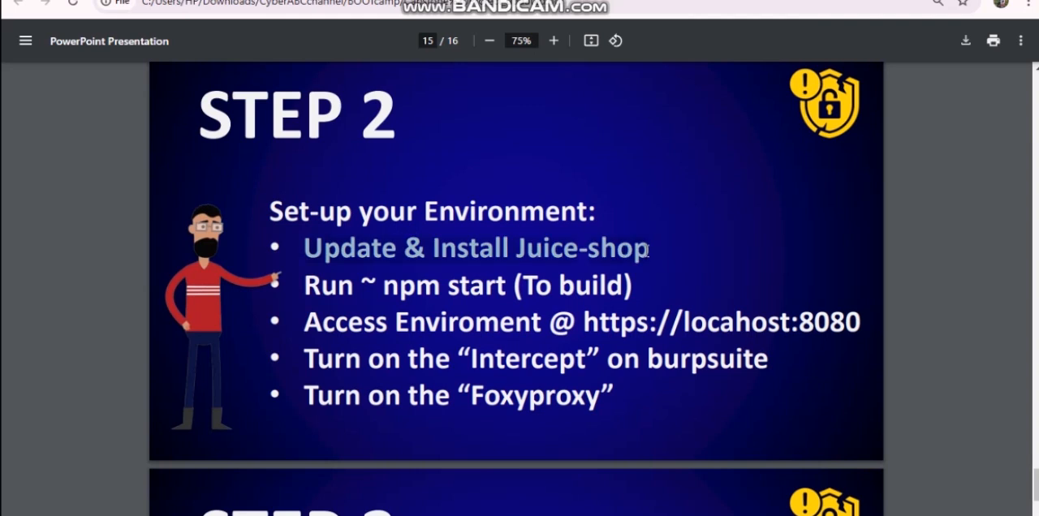
drag(313, 287, 627, 291)
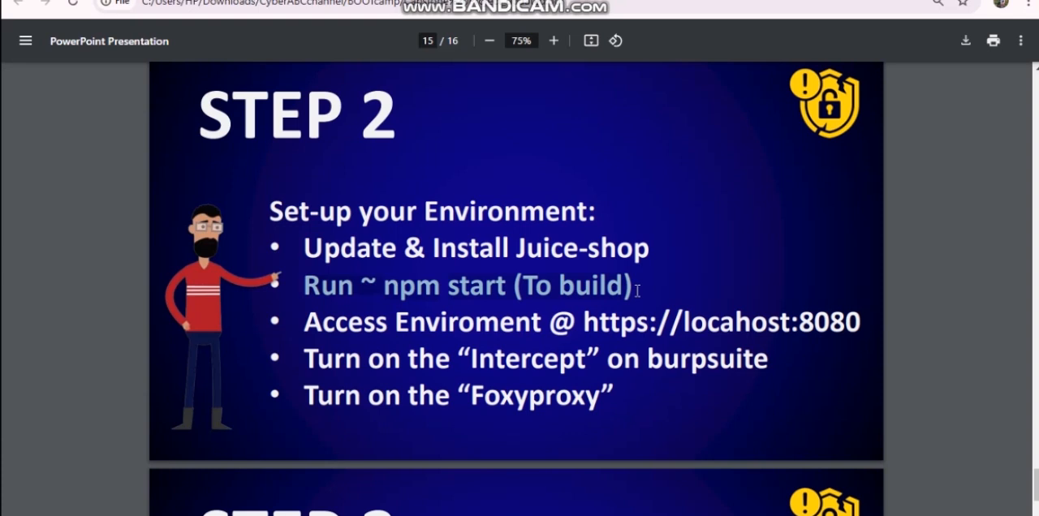
drag(307, 325, 862, 323)
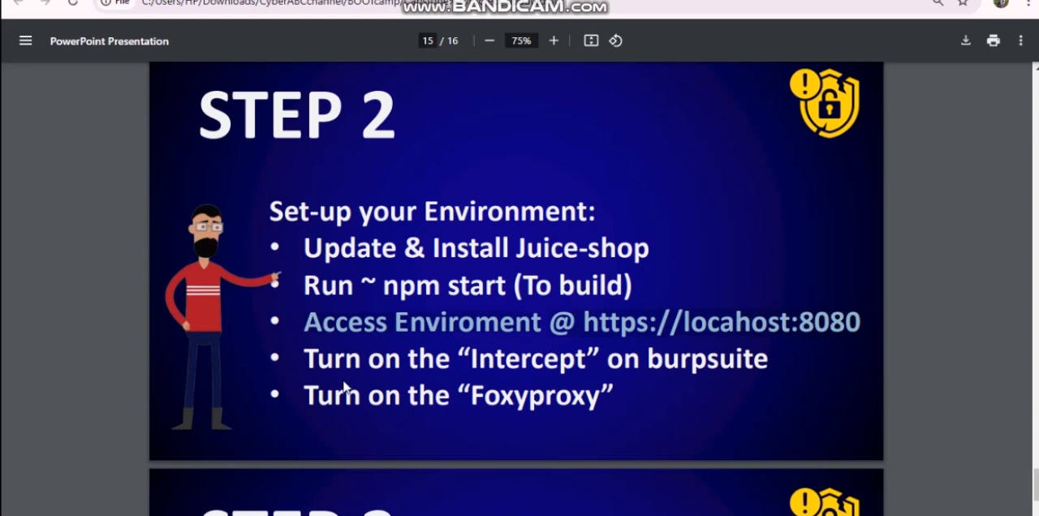
drag(307, 350, 769, 364)
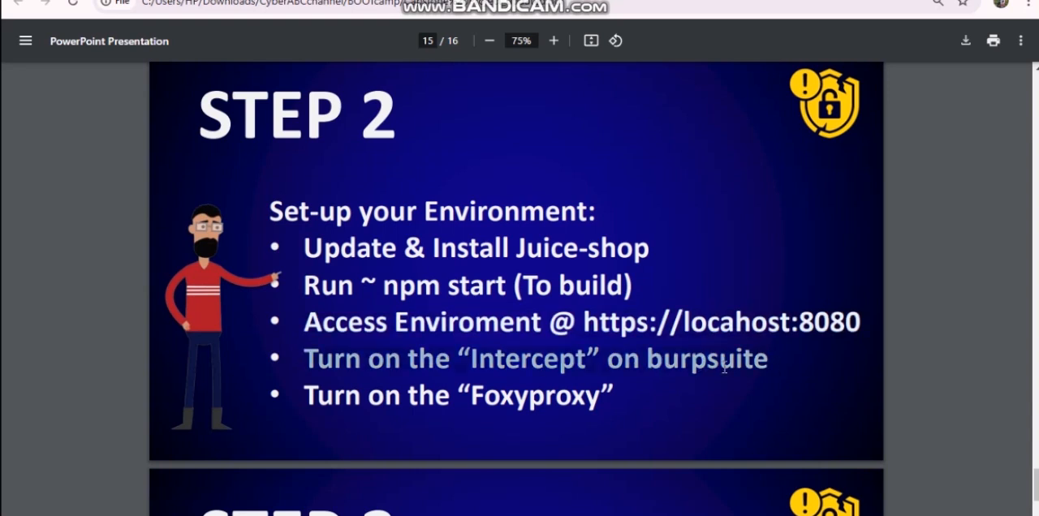
drag(308, 395, 614, 403)
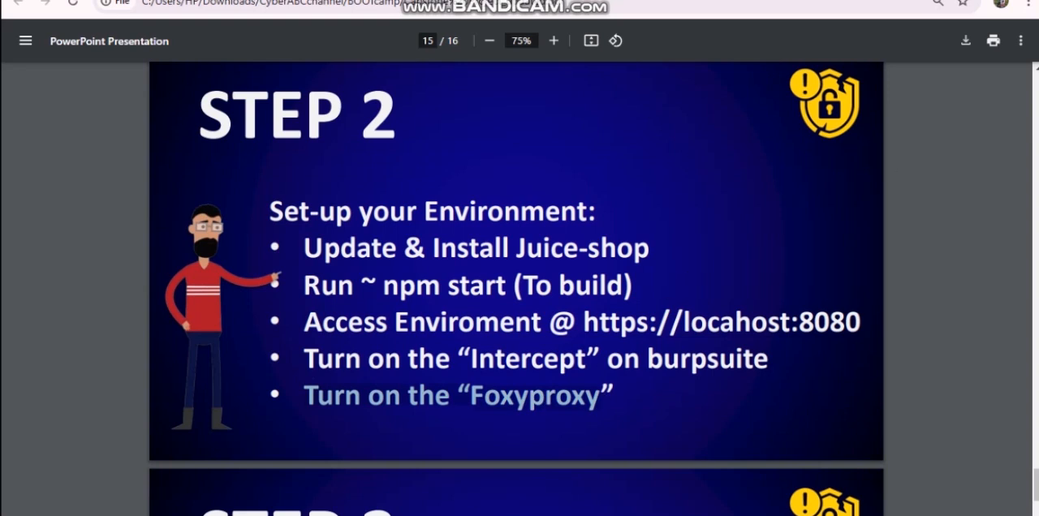
click(941, 0)
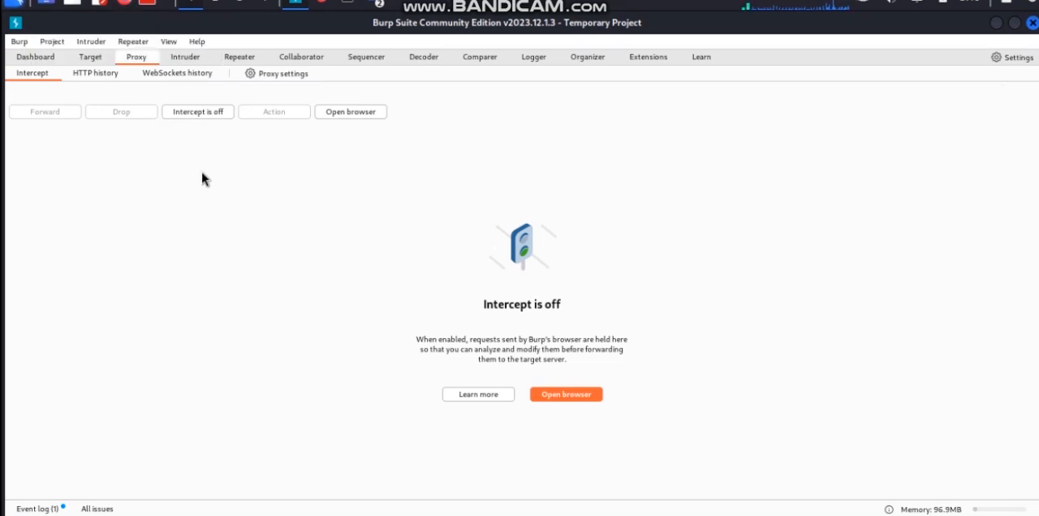
Switch to Firefox, maximize its window and show the FoxyProxy extension's proxy choices
click(325, 6)
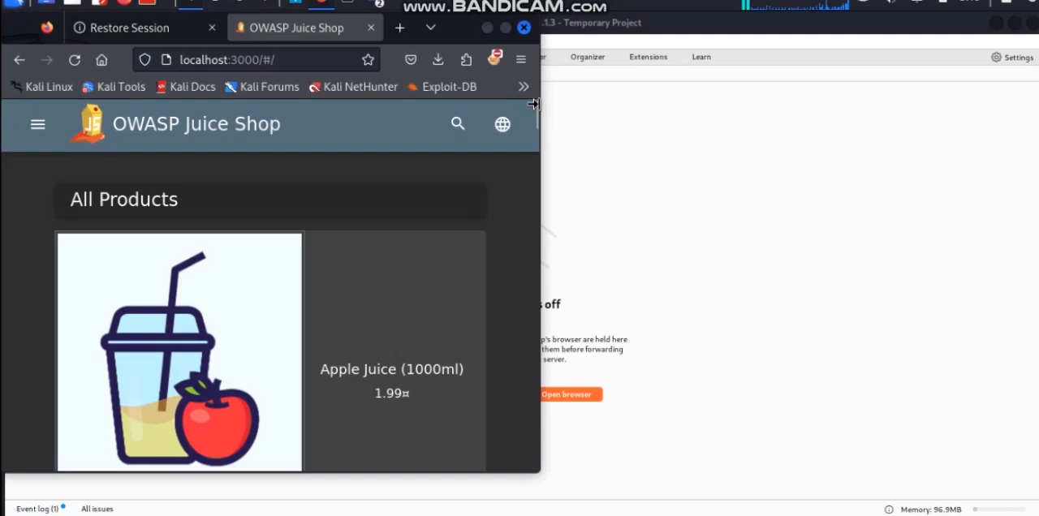
click(509, 33)
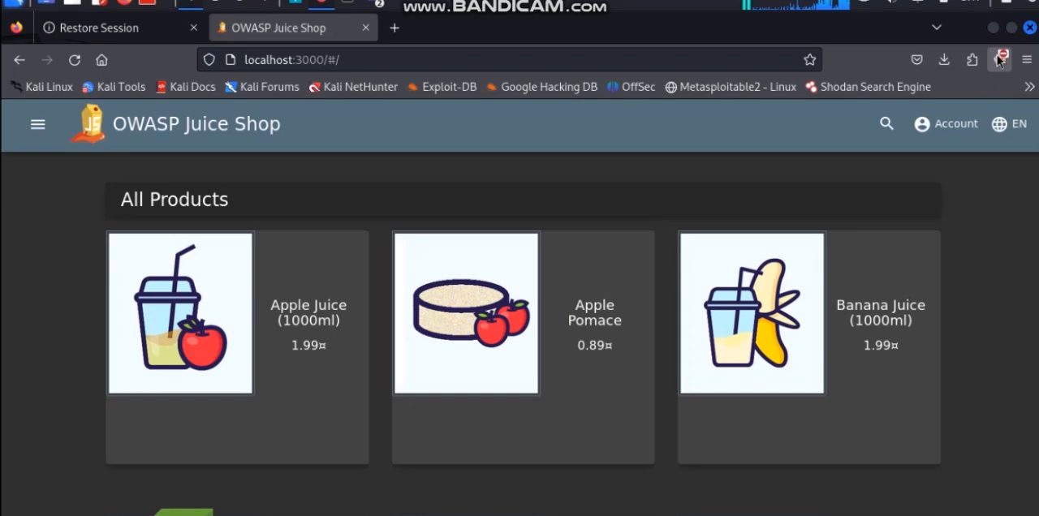
click(1001, 60)
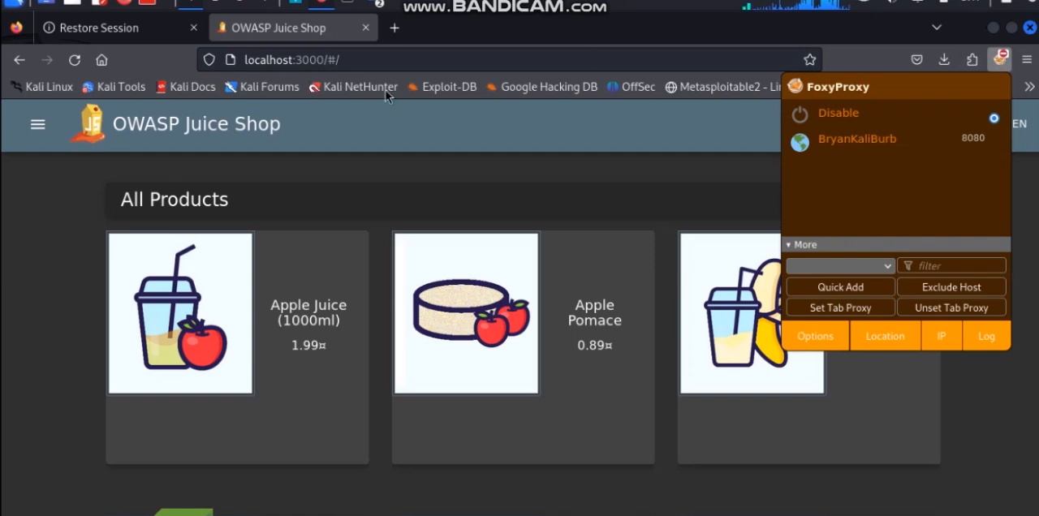
Open Firefox's Add-ons Manager in a new tab and search the add-ons site for foxyproxy
click(393, 30)
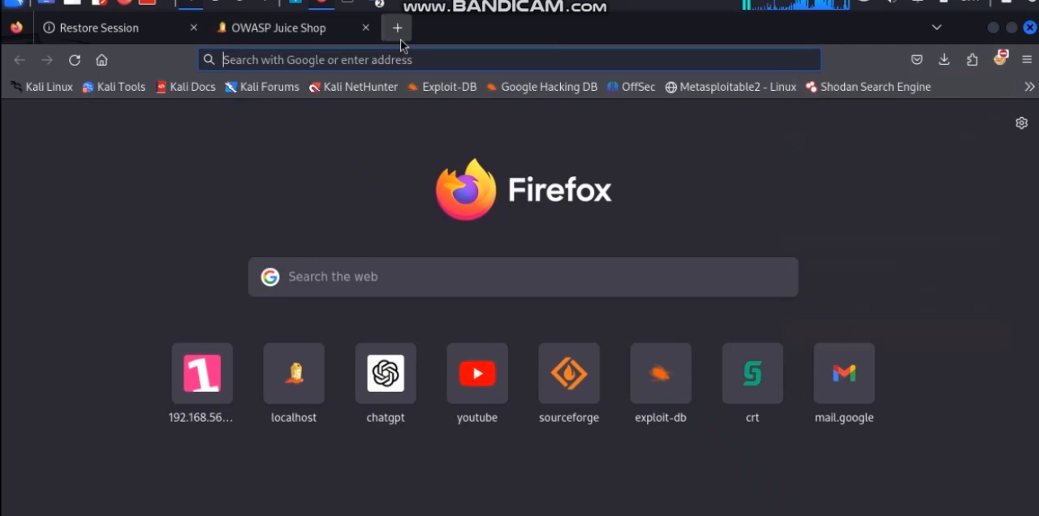
click(971, 60)
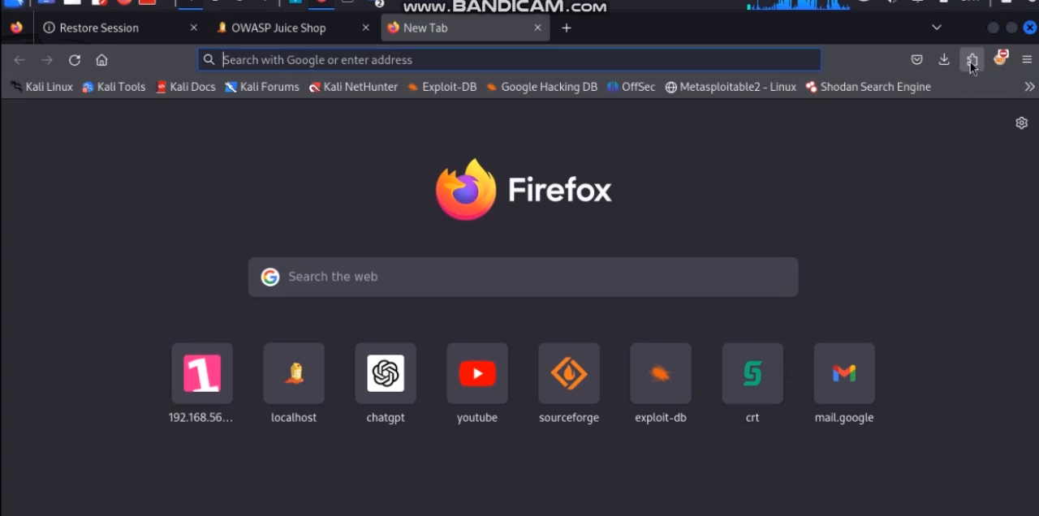
click(530, 126)
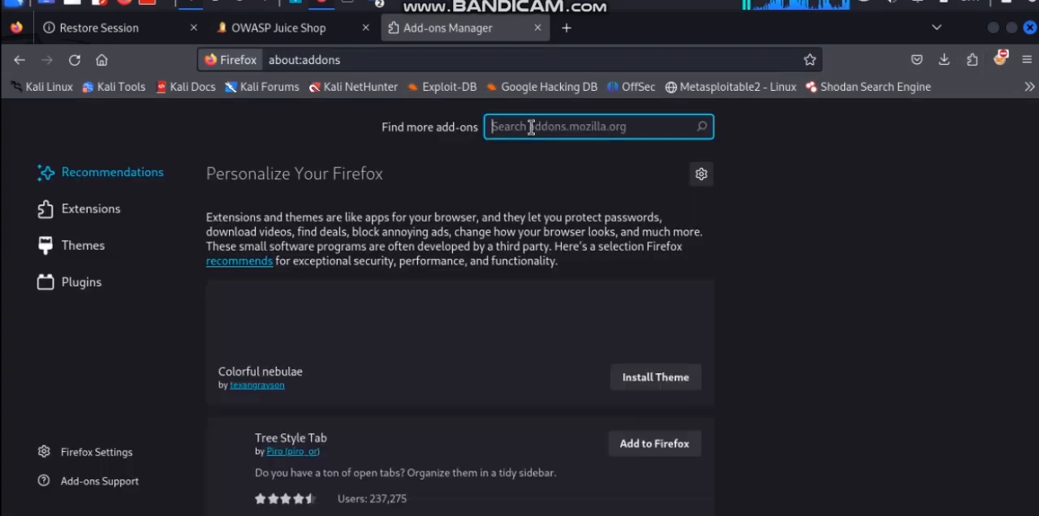
text(foxy)
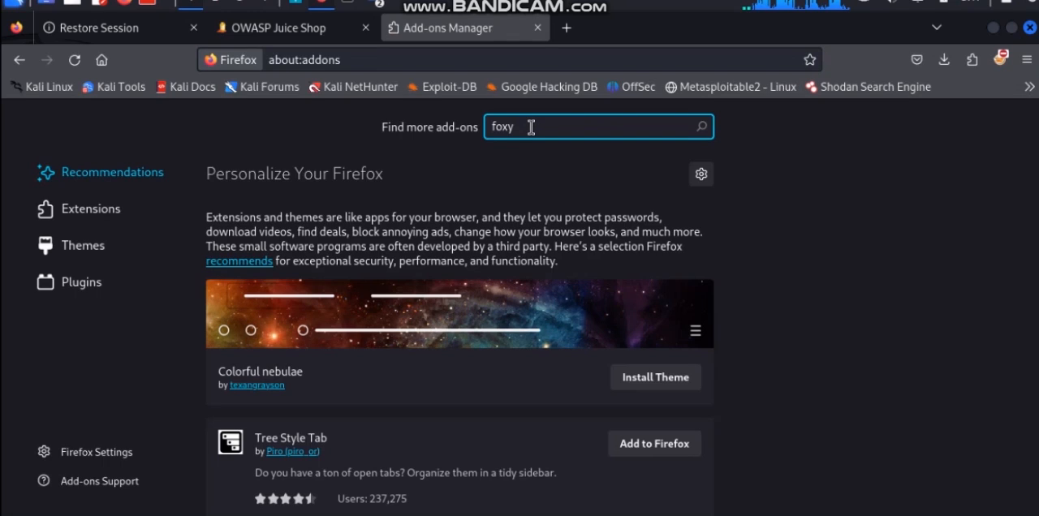
text(proxy)
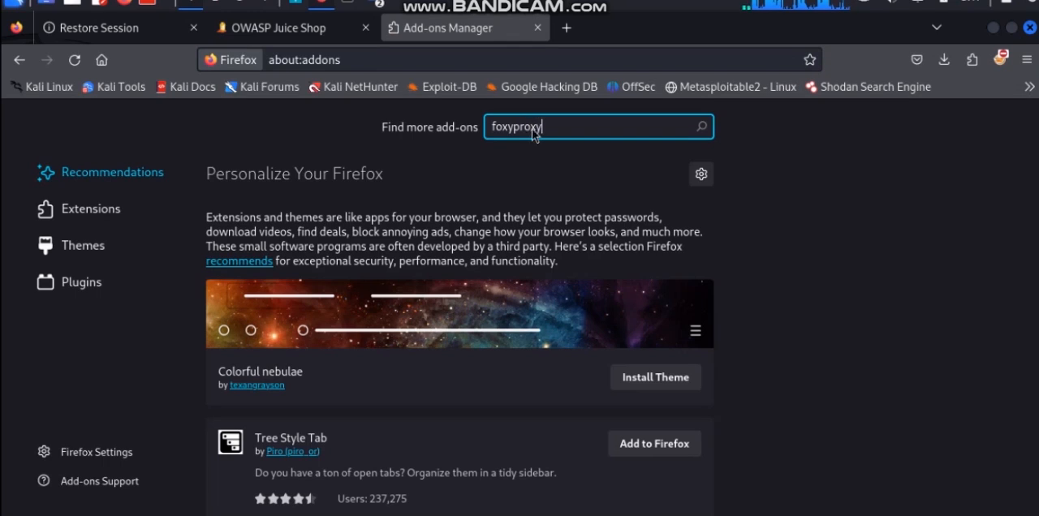
key(Return)
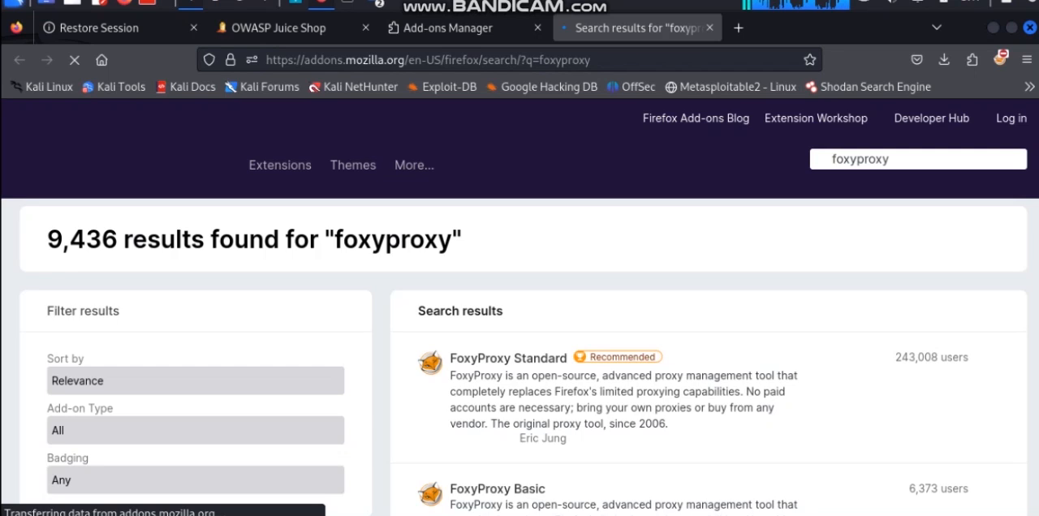
View the FoxyProxy Basic add-on page from the search results, and close both add-on tabs to return to Juice Shop
scroll(519, 309, down, 1)
scroll(519, 308, down, 3)
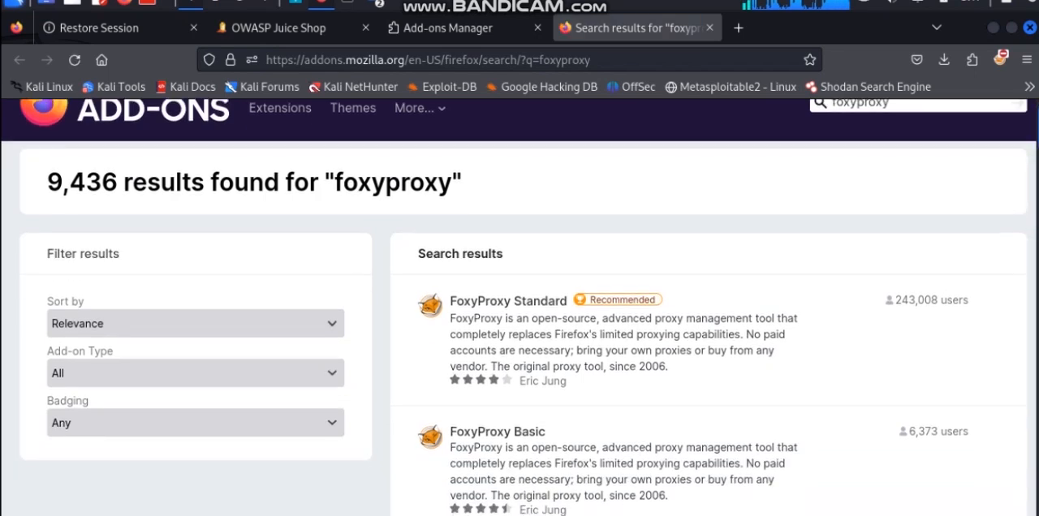
scroll(895, 166, up, 3)
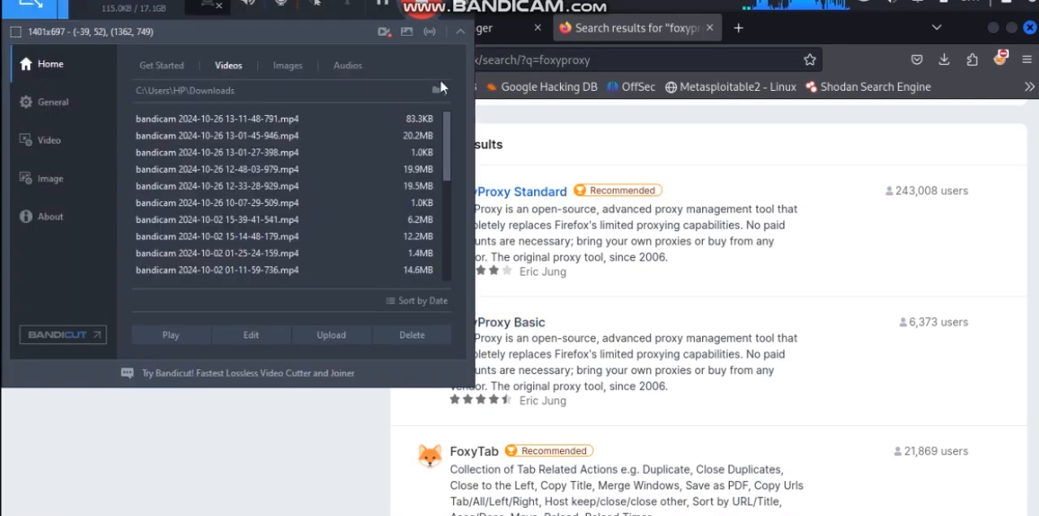
click(433, 1)
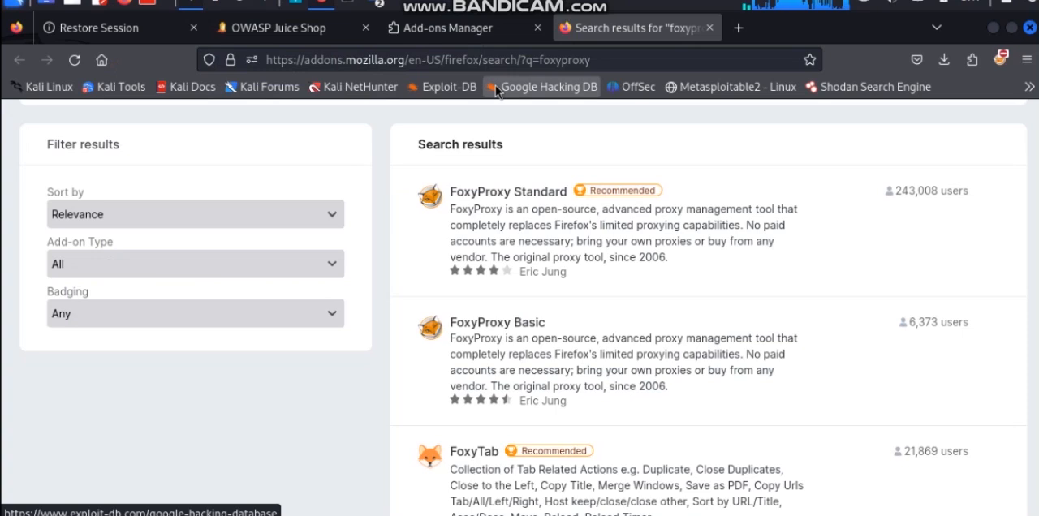
click(511, 327)
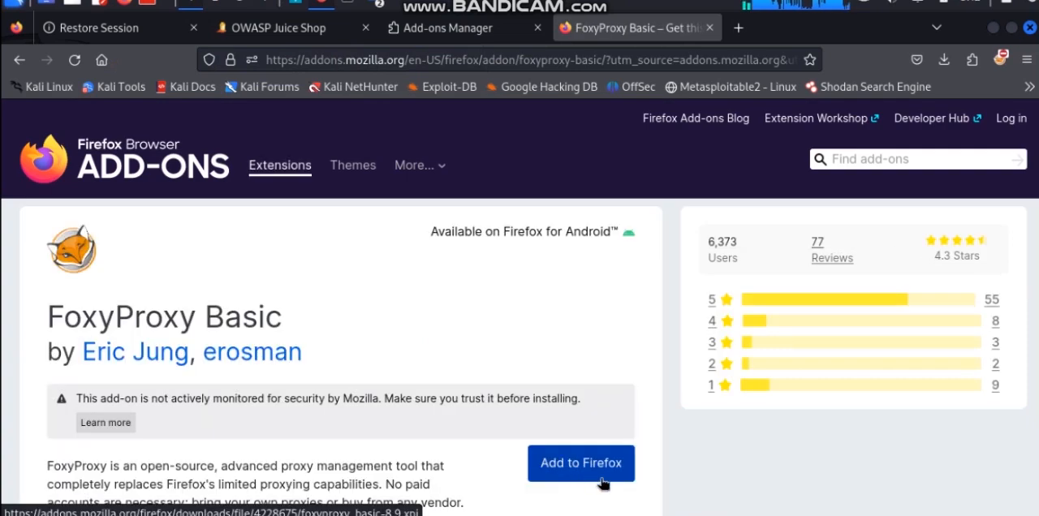
click(709, 27)
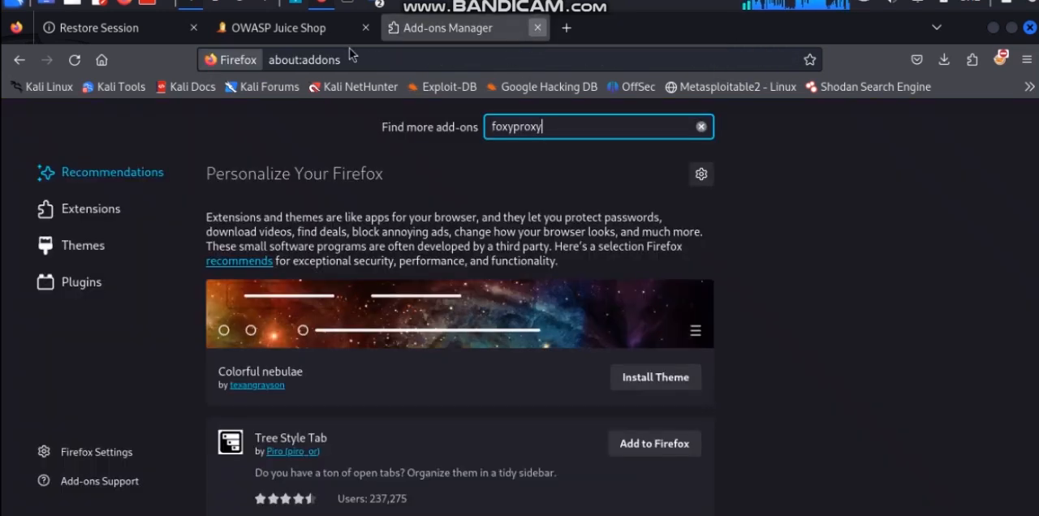
click(537, 28)
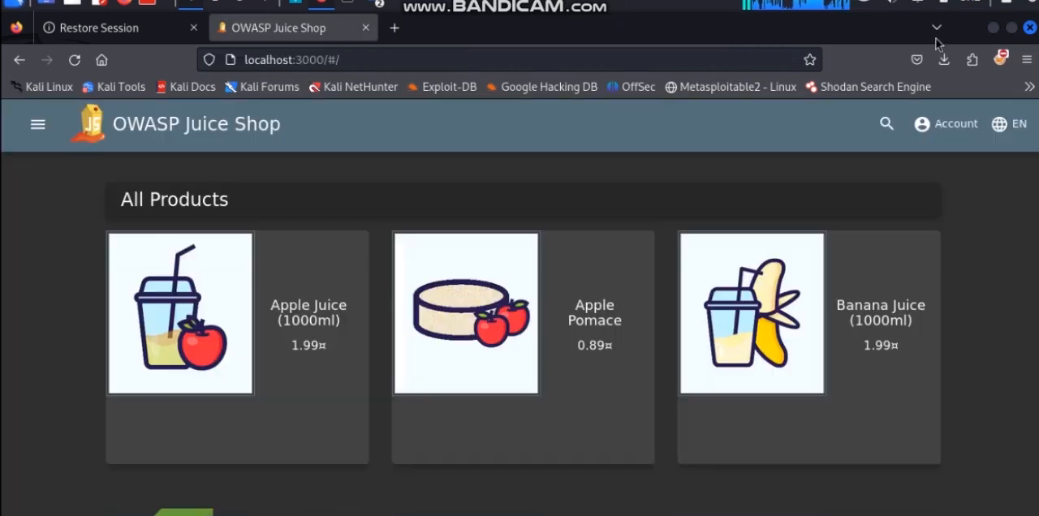
Open the FoxyProxy options and expand the existing Burp proxy entry to show its settings
click(1002, 59)
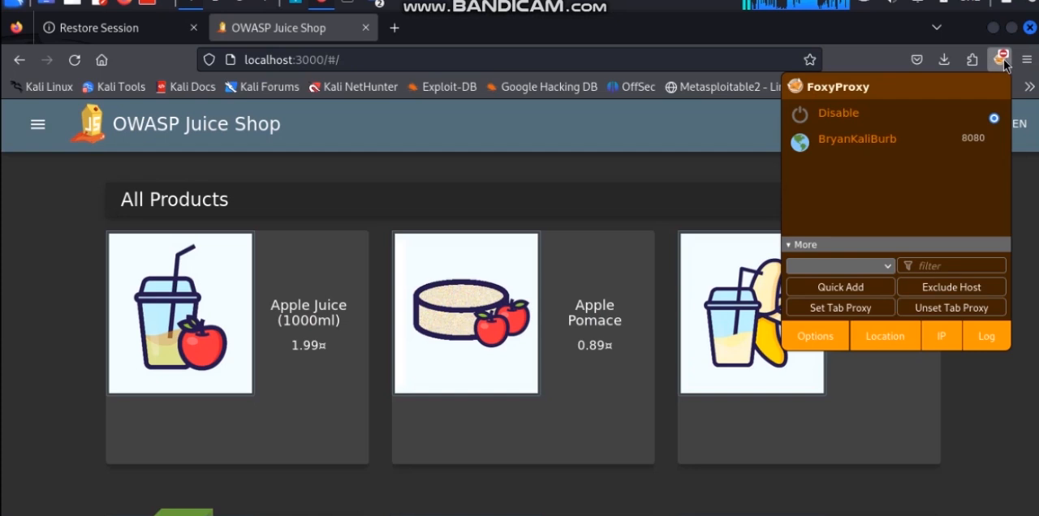
click(814, 336)
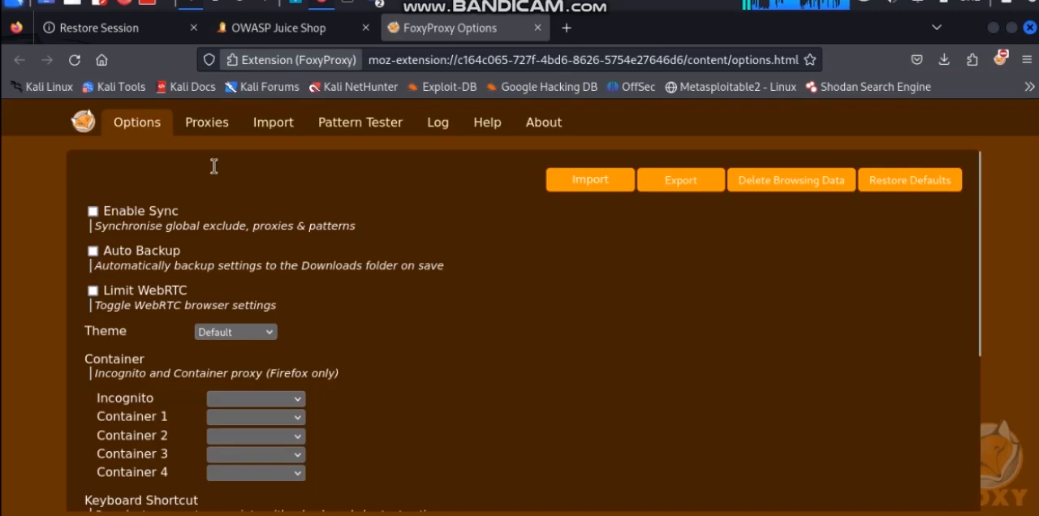
click(210, 127)
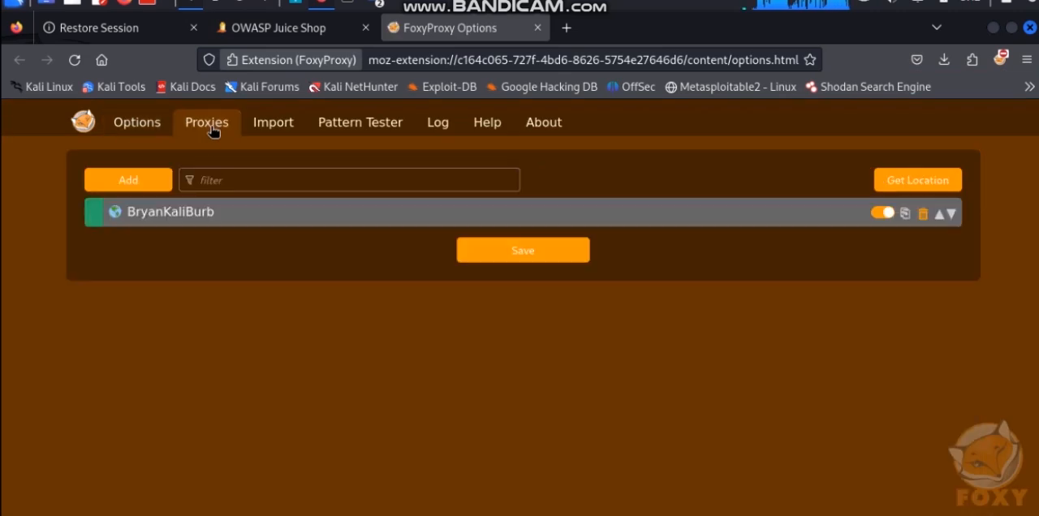
click(238, 226)
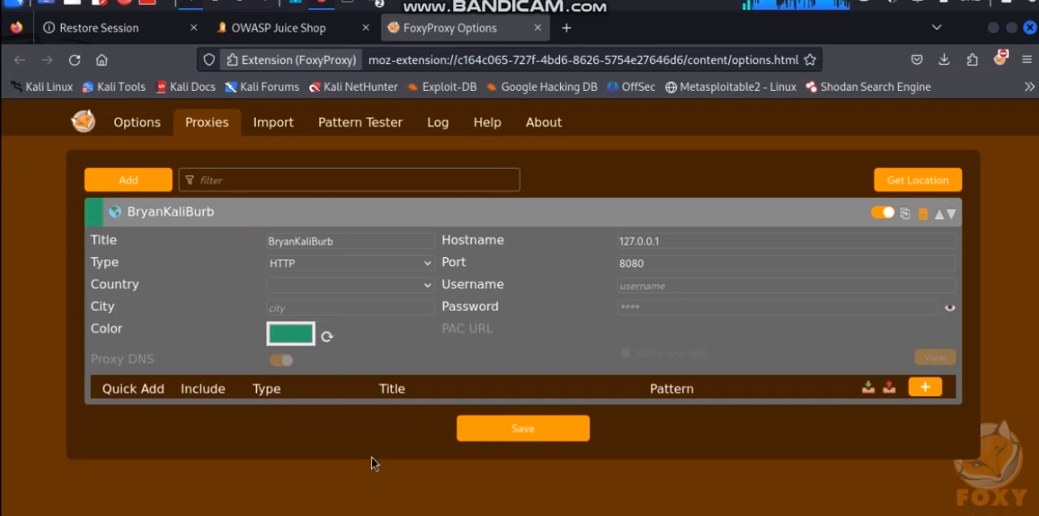
Check the Burp proxy entry's title and port, save the proxy settings and close the FoxyProxy options
click(349, 237)
double_click(259, 239)
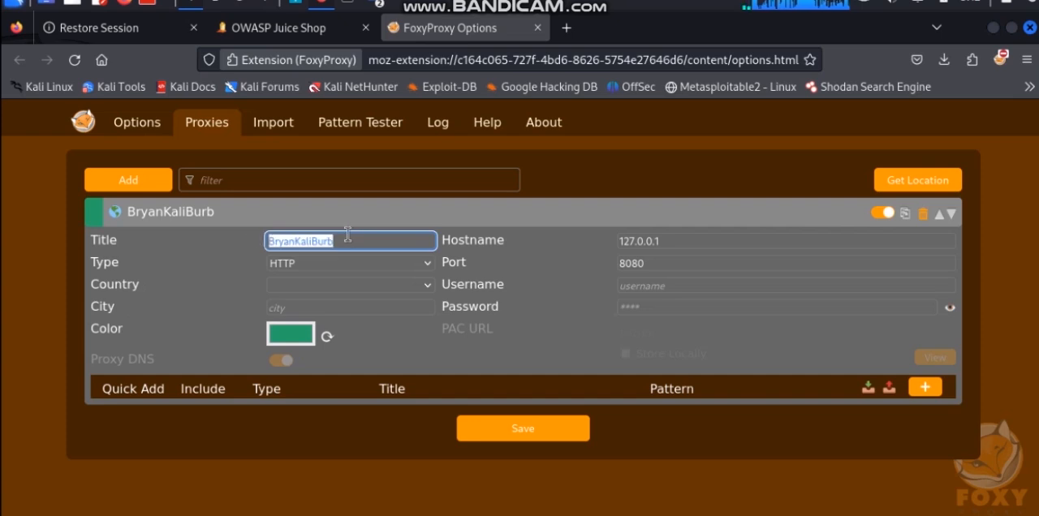
click(429, 238)
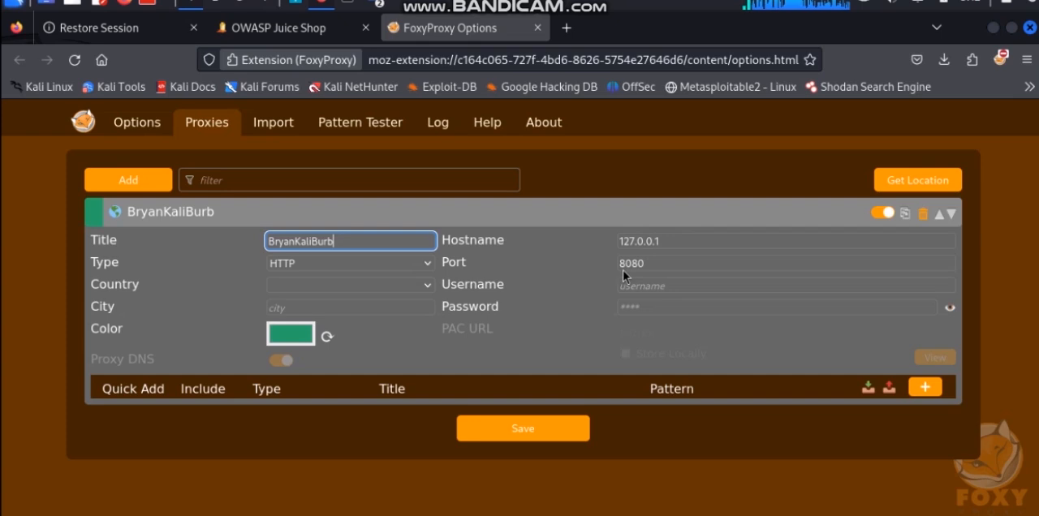
click(653, 264)
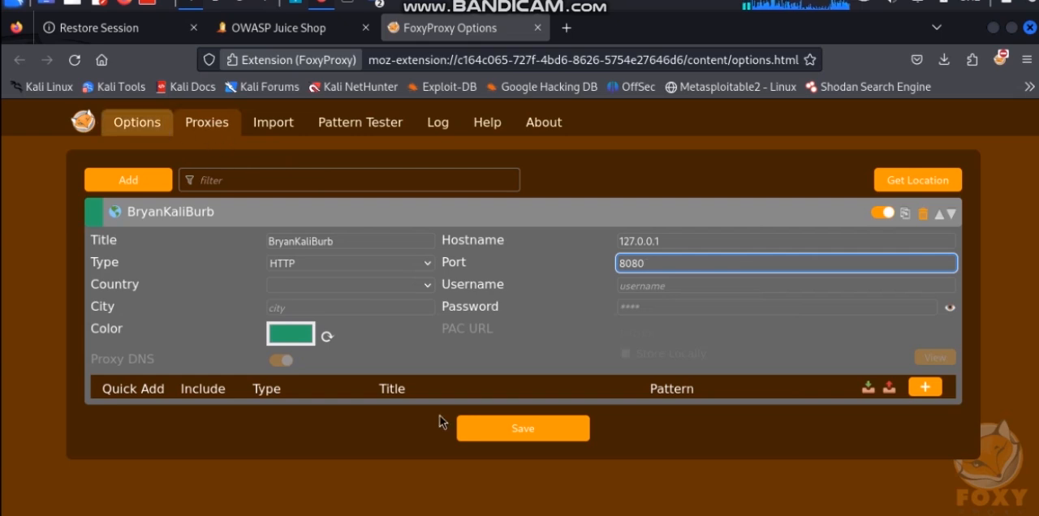
click(504, 425)
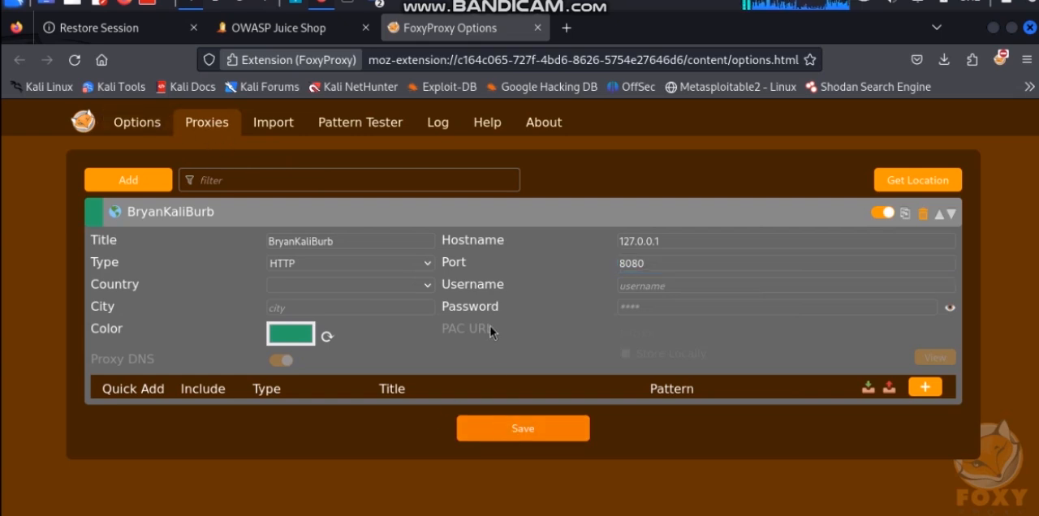
click(537, 29)
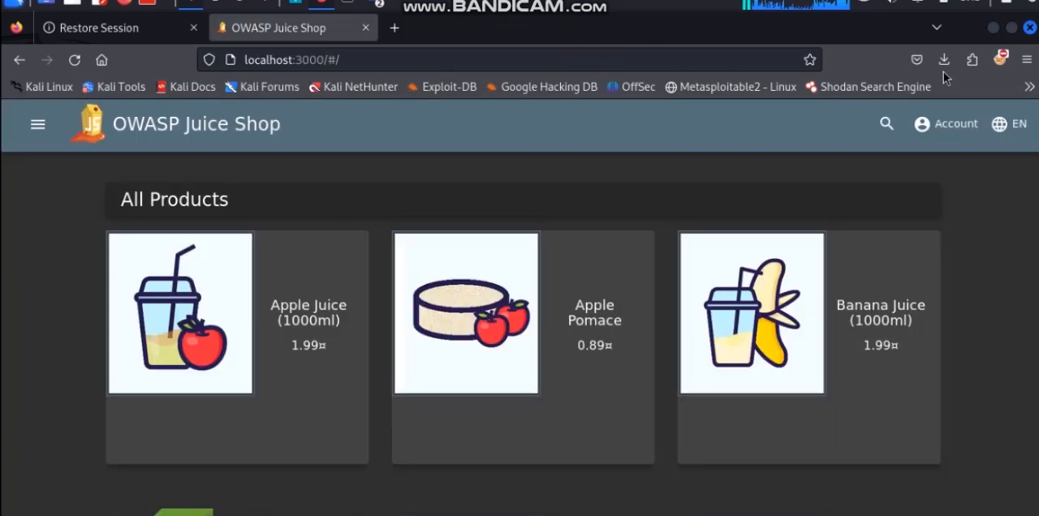
Switch to Burp Suite, turn on proxy interception, and return to Juice Shop in Firefox
click(297, 6)
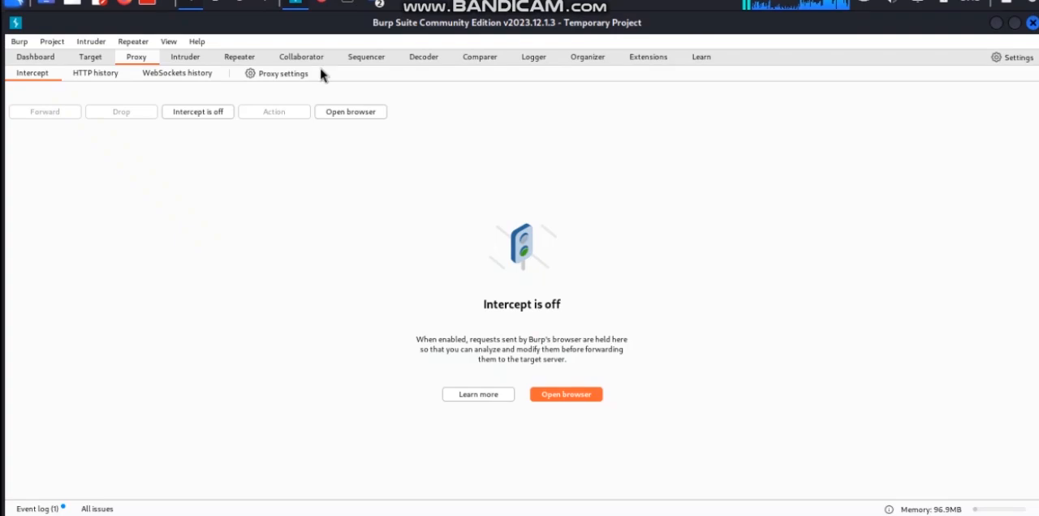
click(209, 119)
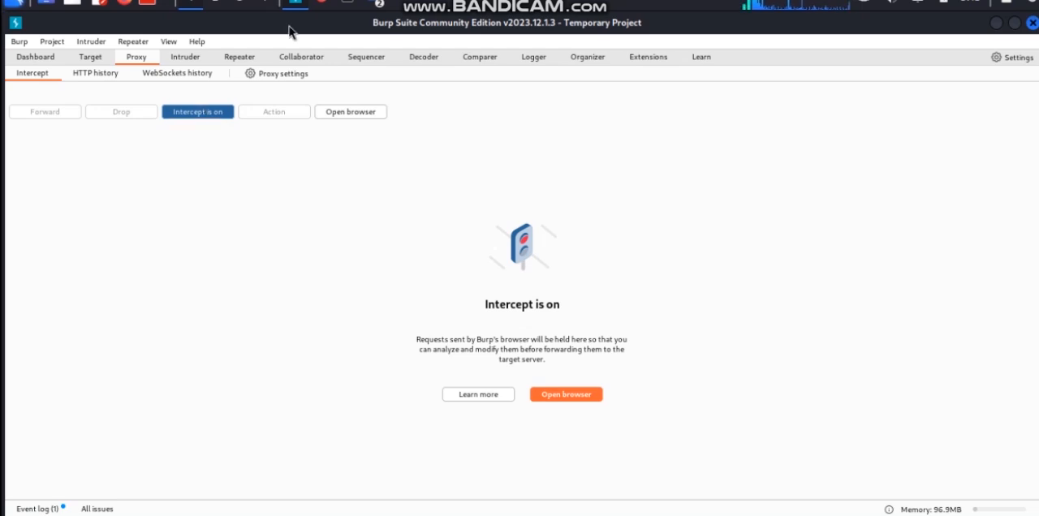
click(329, 8)
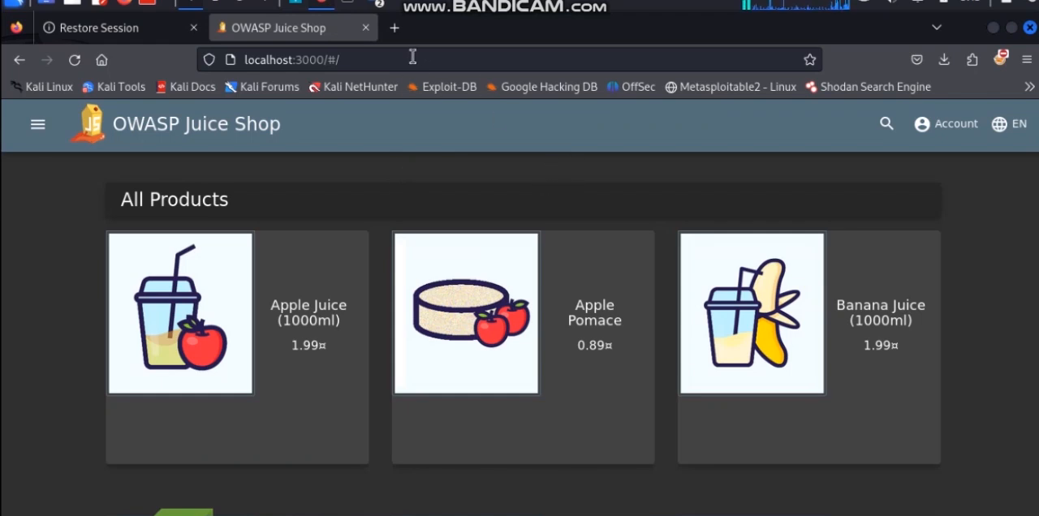
Activate the Burp proxy entry on port 8080 in FoxyProxy and close its popup
click(999, 59)
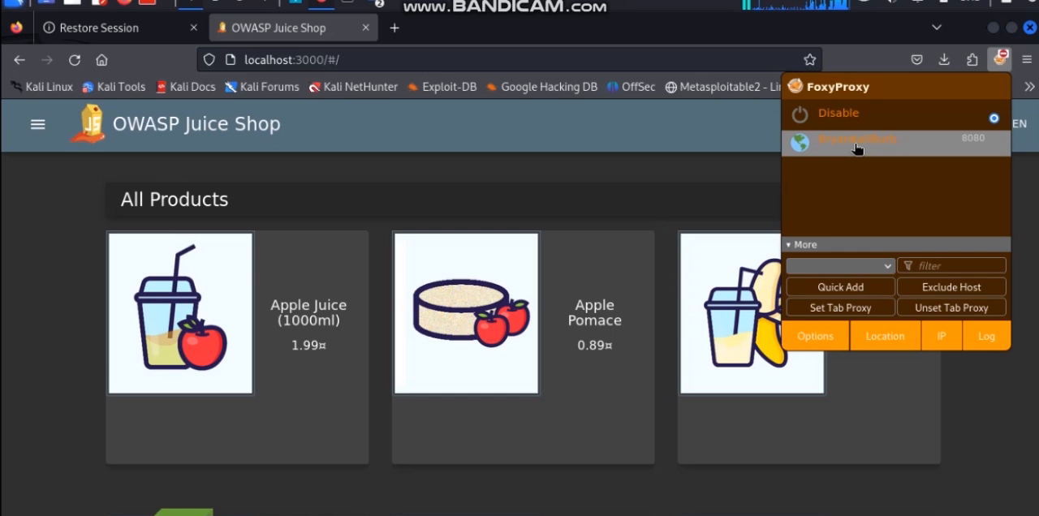
click(856, 148)
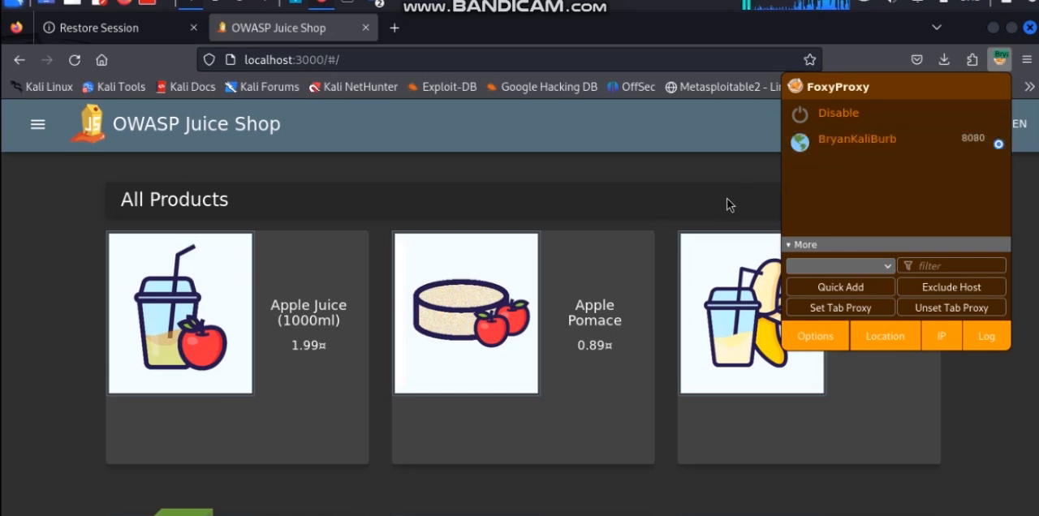
click(1000, 61)
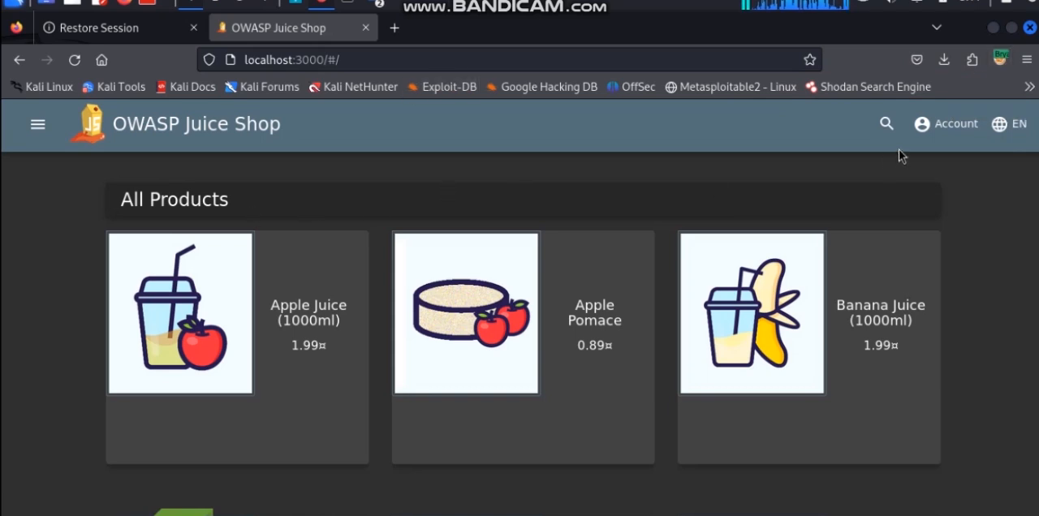
Open the Juice Shop login page from the account options, and switch from Burp Suite back to Firefox
click(944, 121)
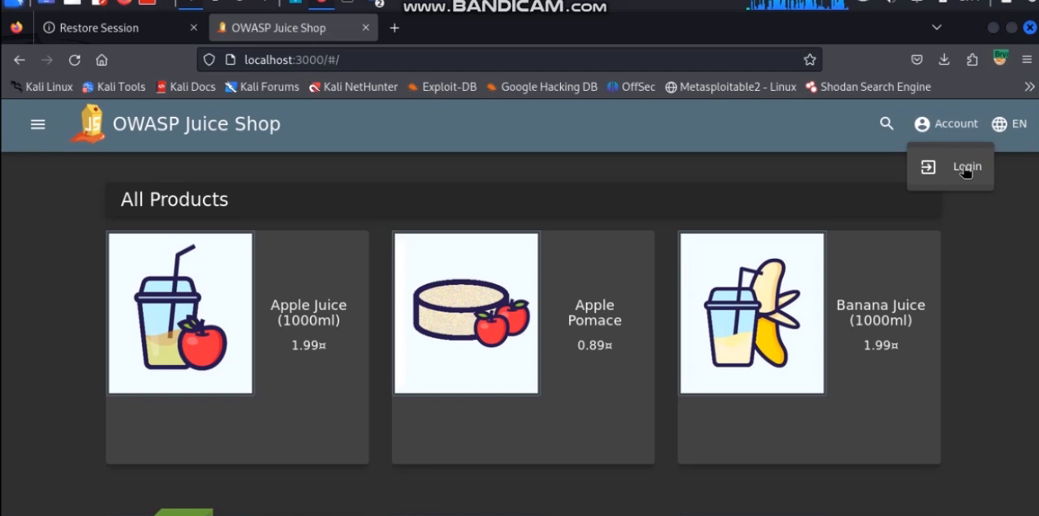
click(964, 169)
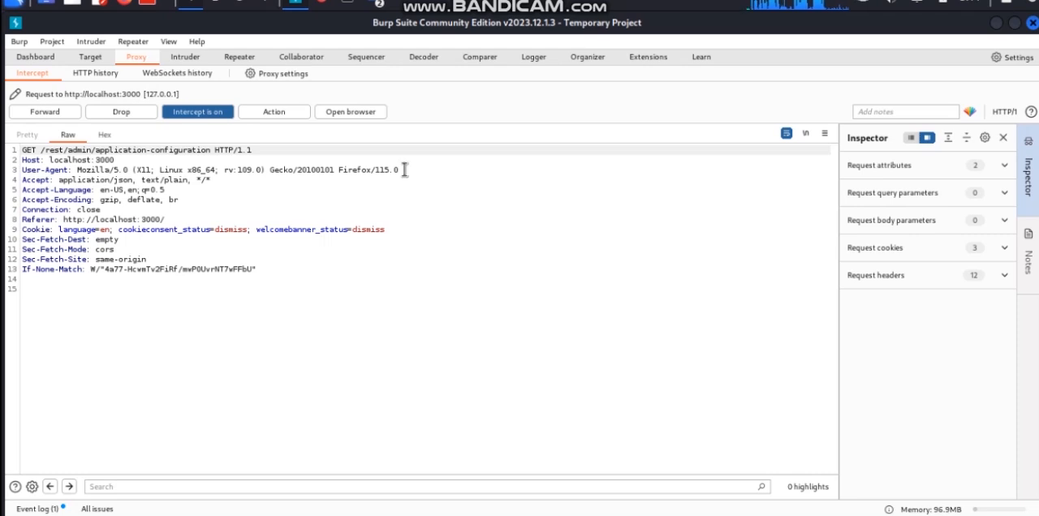
click(321, 9)
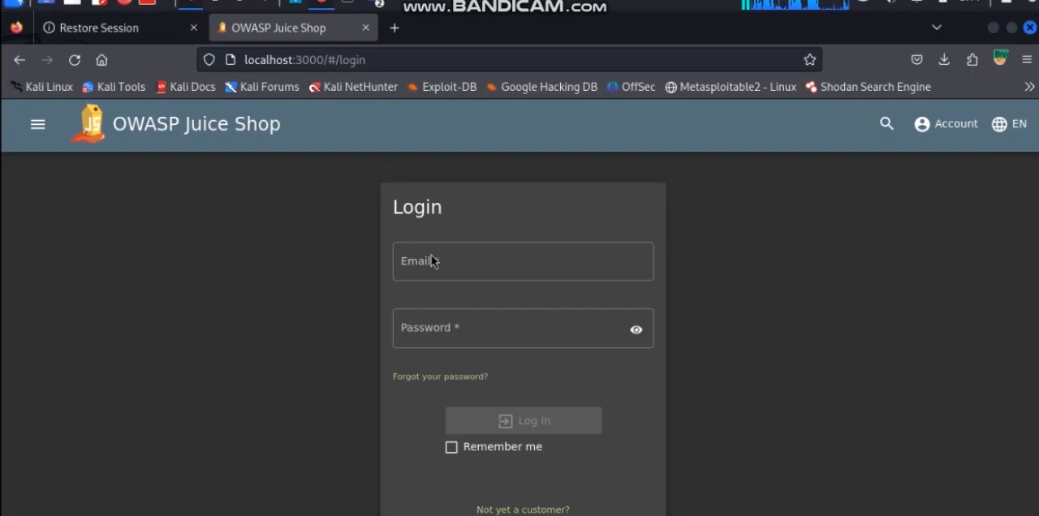
Fill in the Juice Shop login form with a test username in the email field and the account password
click(480, 258)
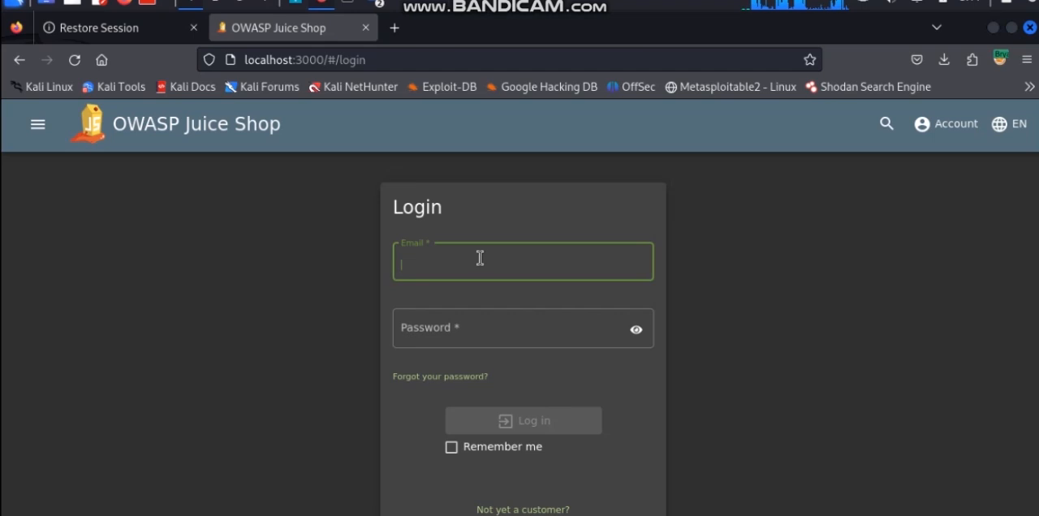
text(bob)
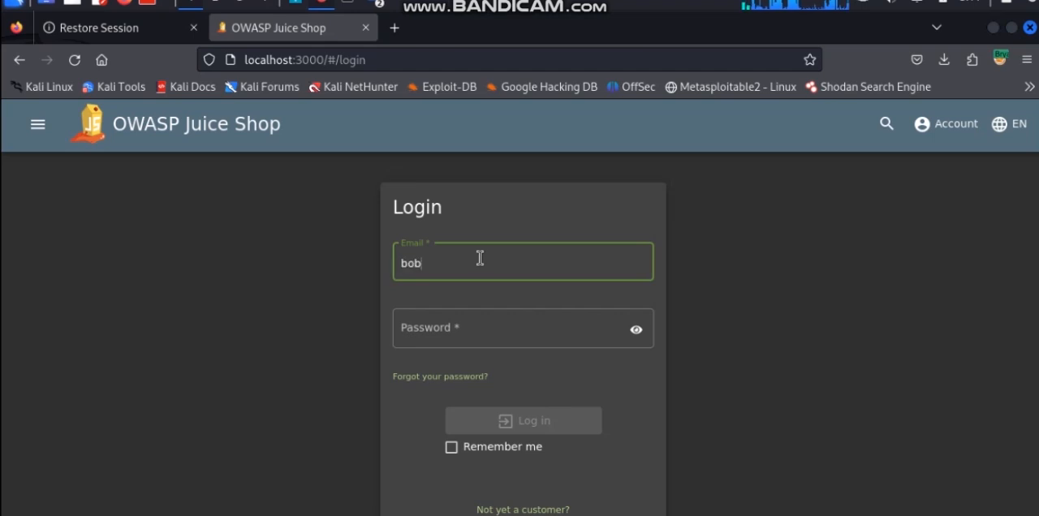
key(Tab)
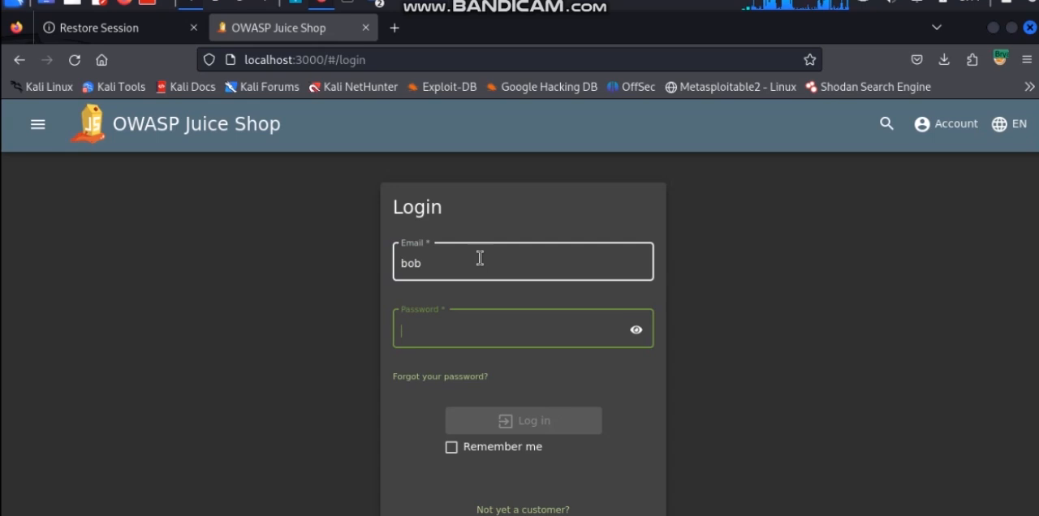
text(123)
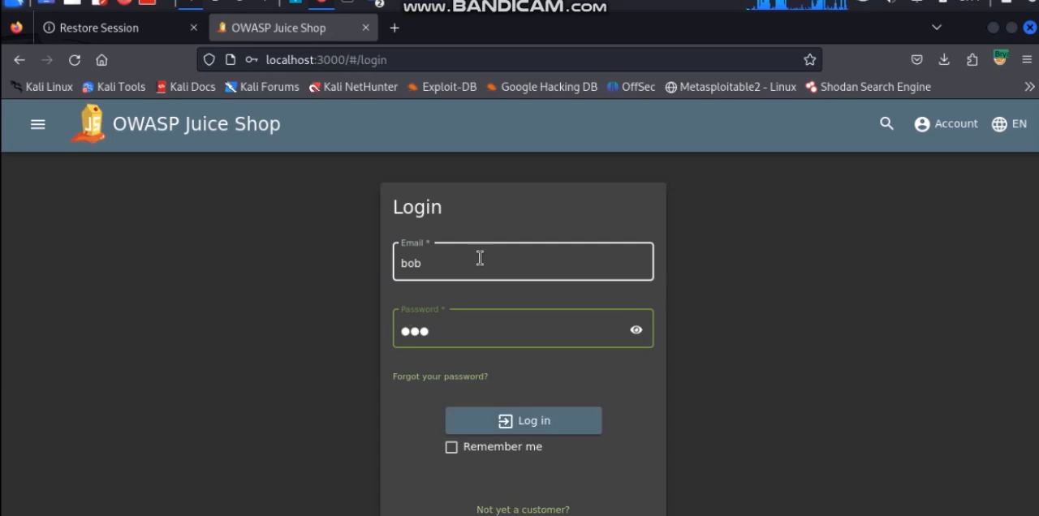
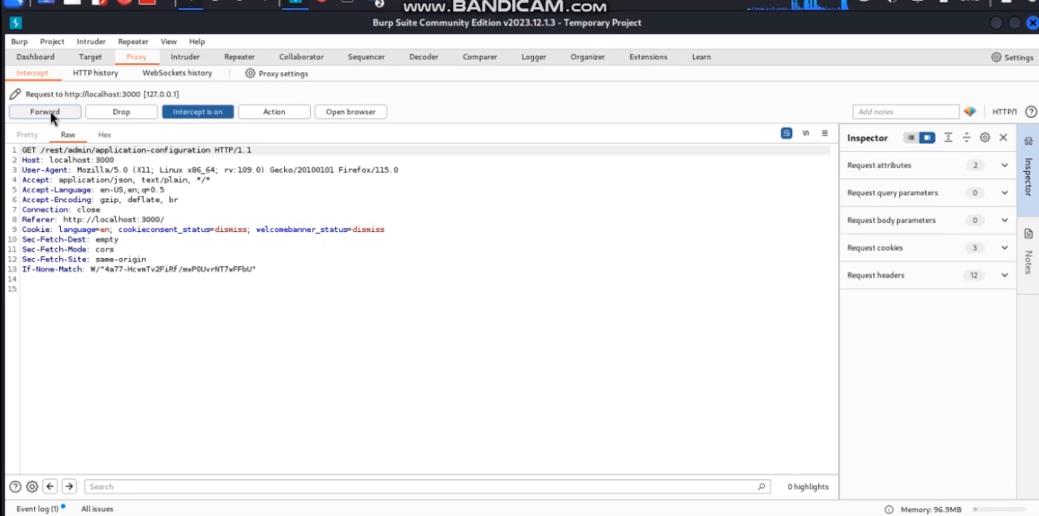
Forward the intercepted GET request for /rest/admin/application-configuration to the Juice Shop server
click(46, 112)
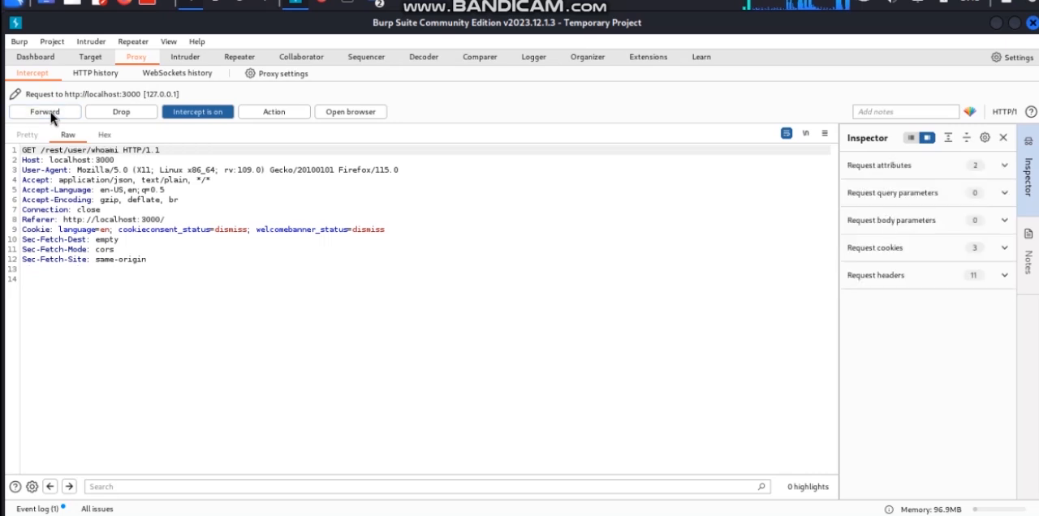
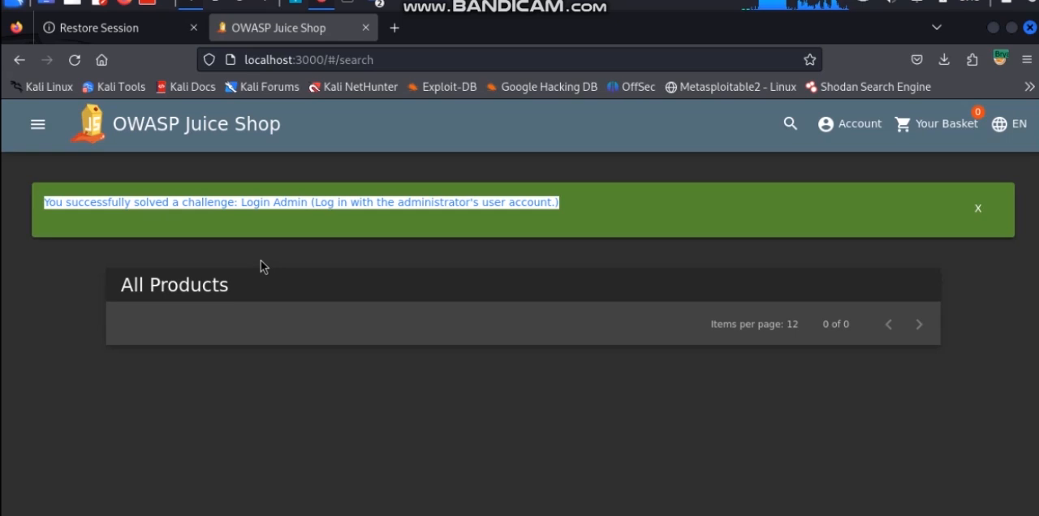
Read the solved-challenge notification above the product list, highlighting its description of the challenge
click(306, 232)
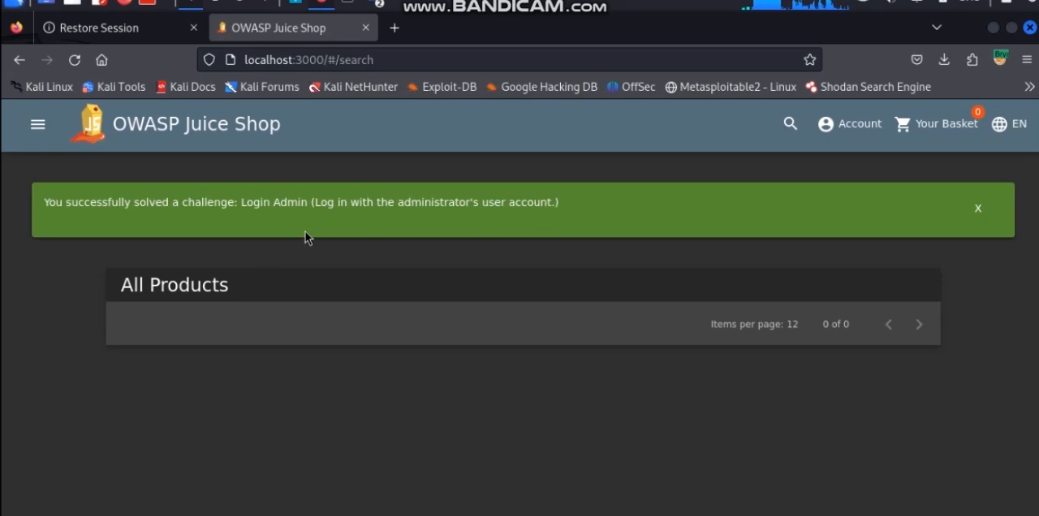
drag(320, 197, 489, 219)
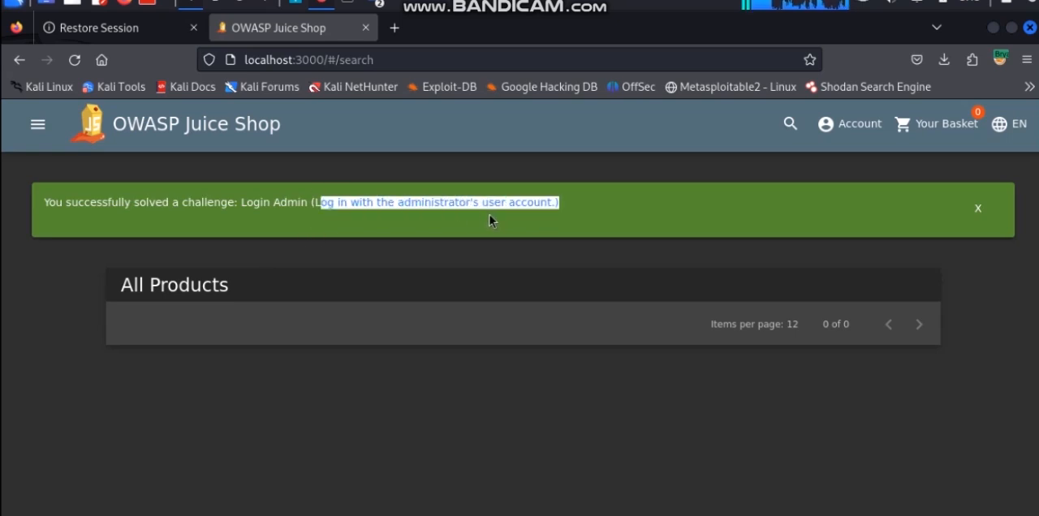
click(552, 252)
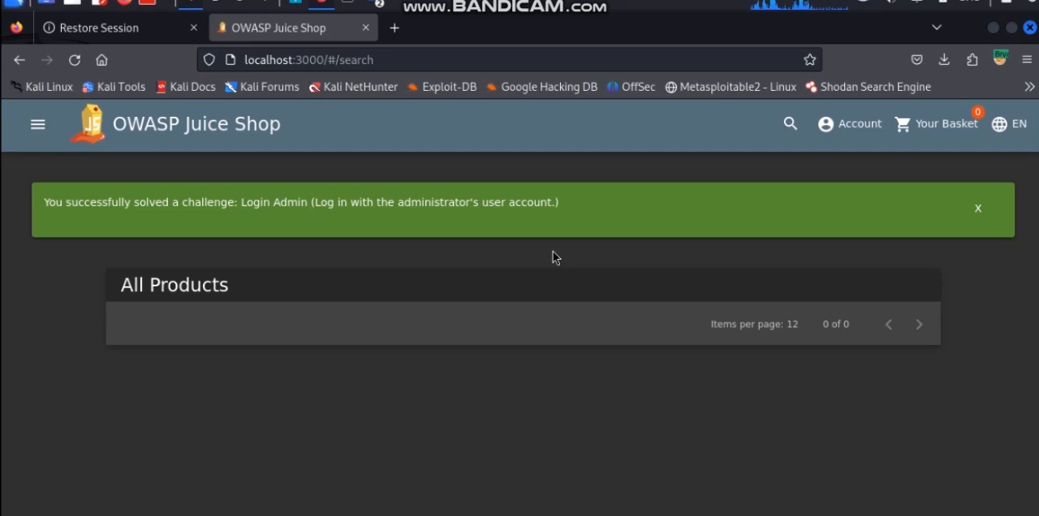
Examine the Account options of the logged-in user, including the Privacy & Security and Orders & Payment entries
click(848, 132)
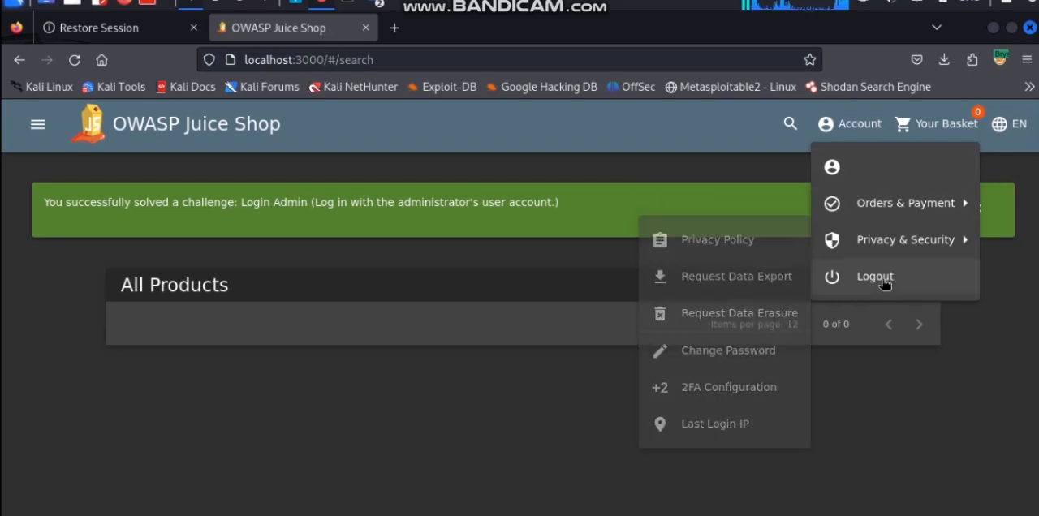
mouse_move(871, 211)
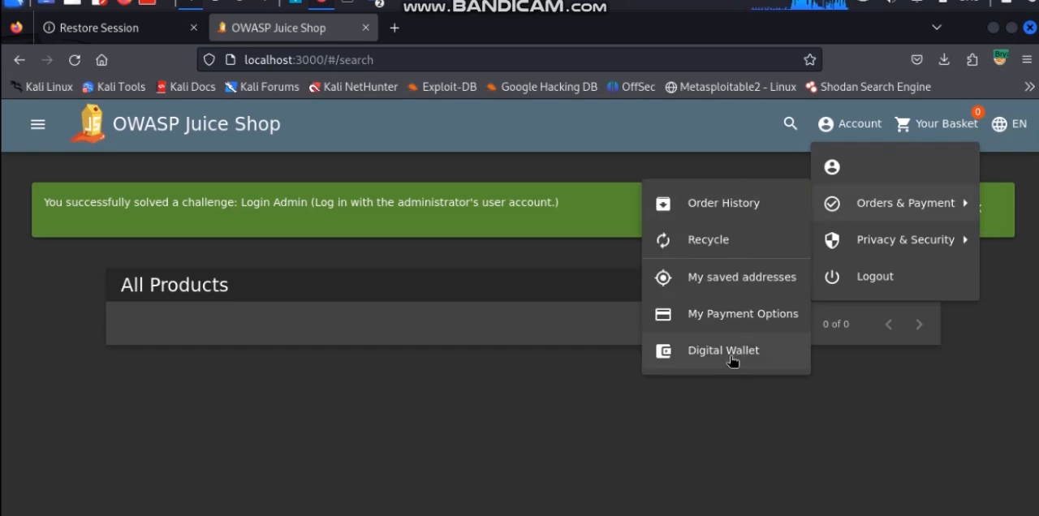
click(603, 166)
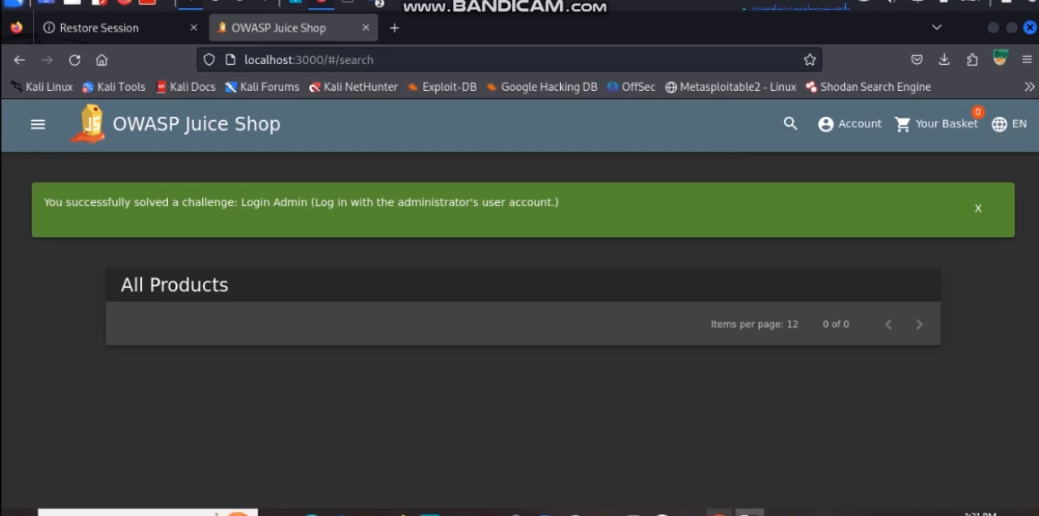
Switch to the PowerPoint Presentation PDF in the host computer's browser to view the environment set-up slide
mouse_move(713, 513)
click(696, 491)
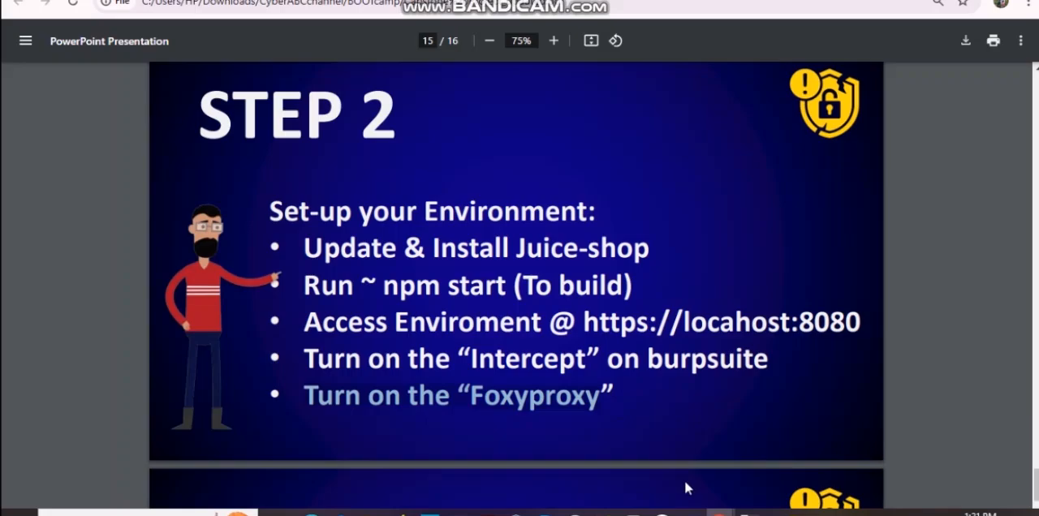